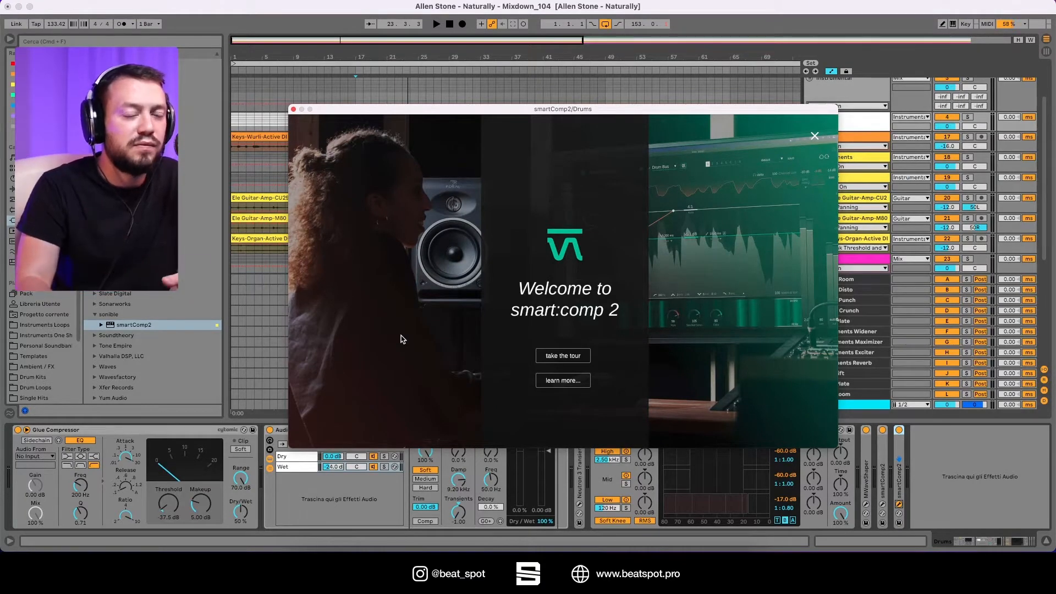
# Take the smart:comp 2 guided tour through signal analysis, compression parameters, spectral compression and freeform transfer function, and finish it
pyautogui.click(559, 357)
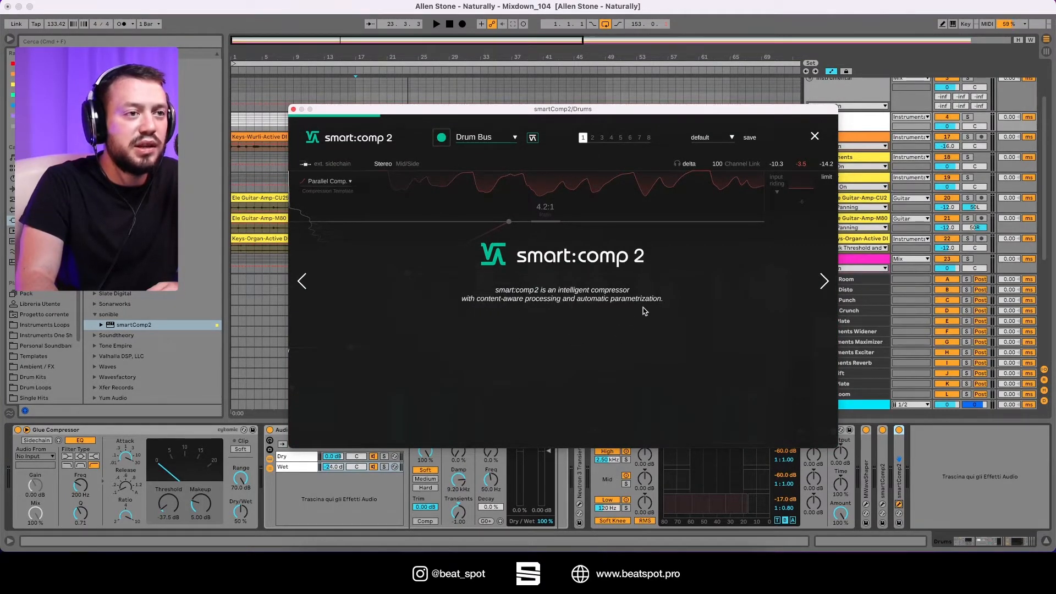
pyautogui.click(824, 281)
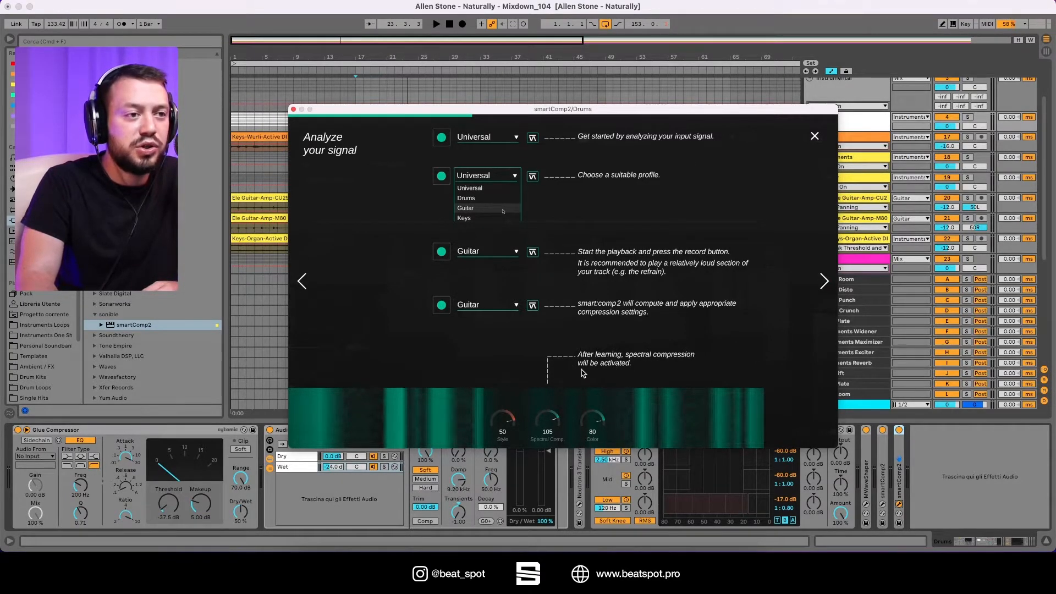
pyautogui.click(822, 284)
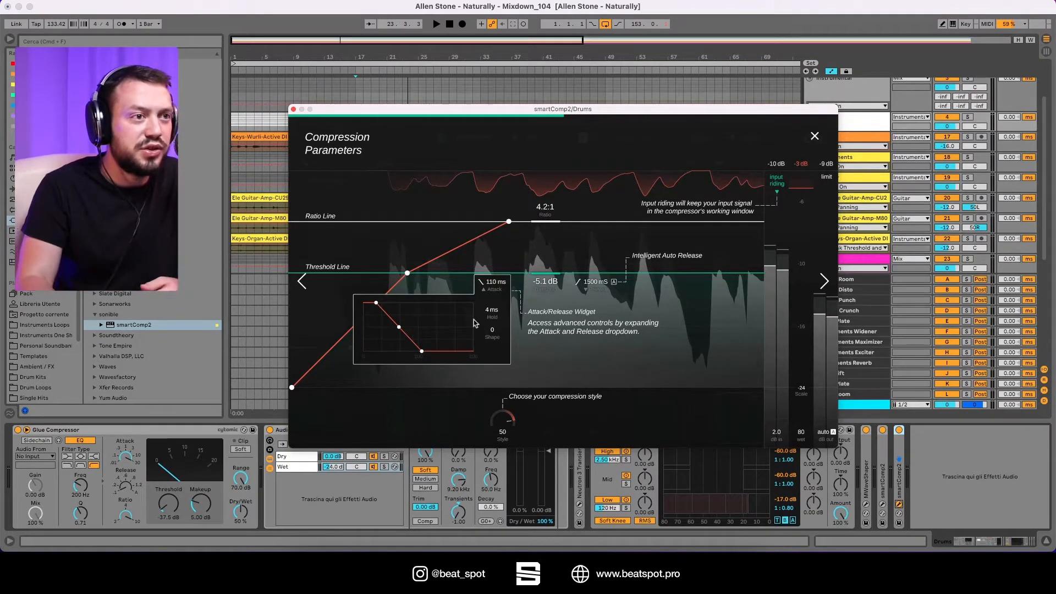
pyautogui.click(824, 281)
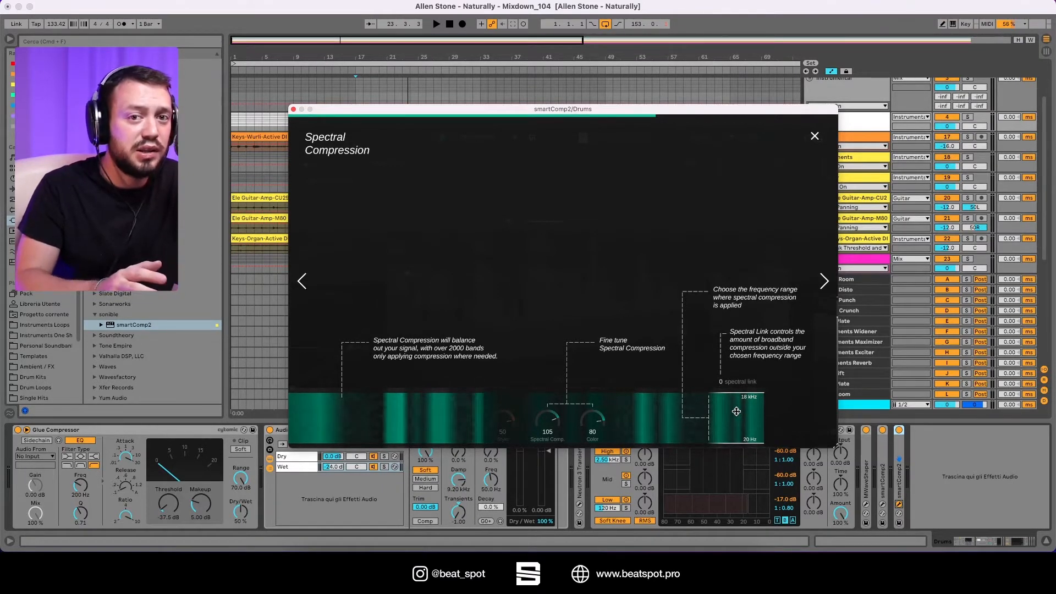
pyautogui.click(823, 281)
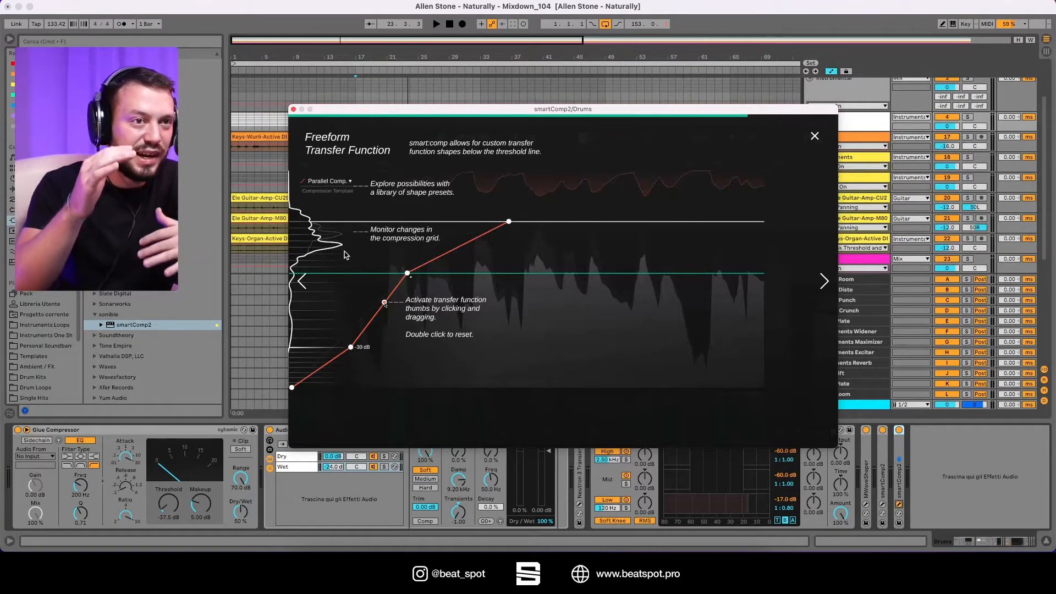
pyautogui.click(823, 282)
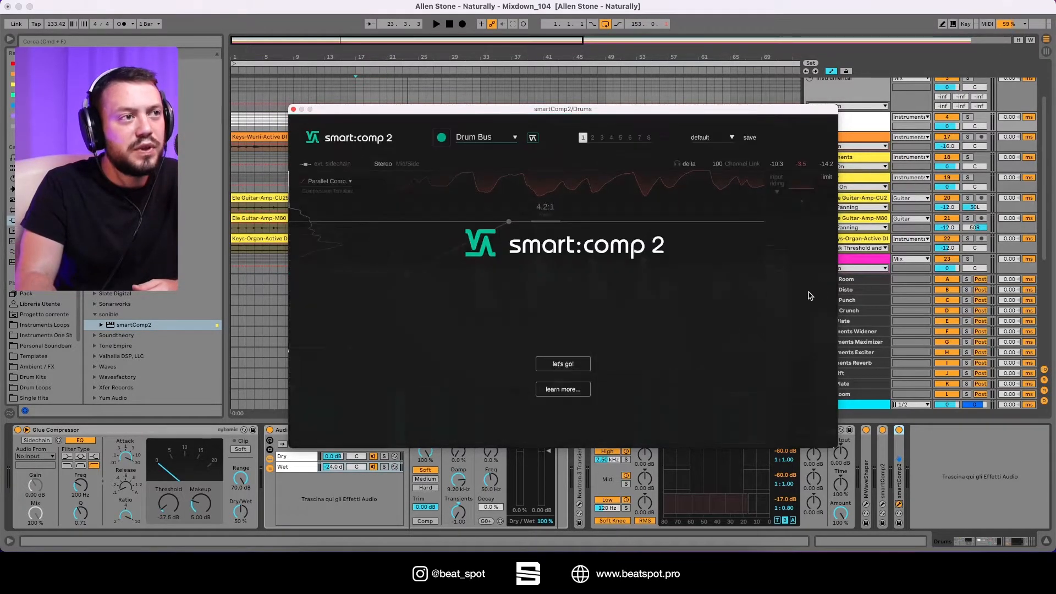
pyautogui.click(563, 363)
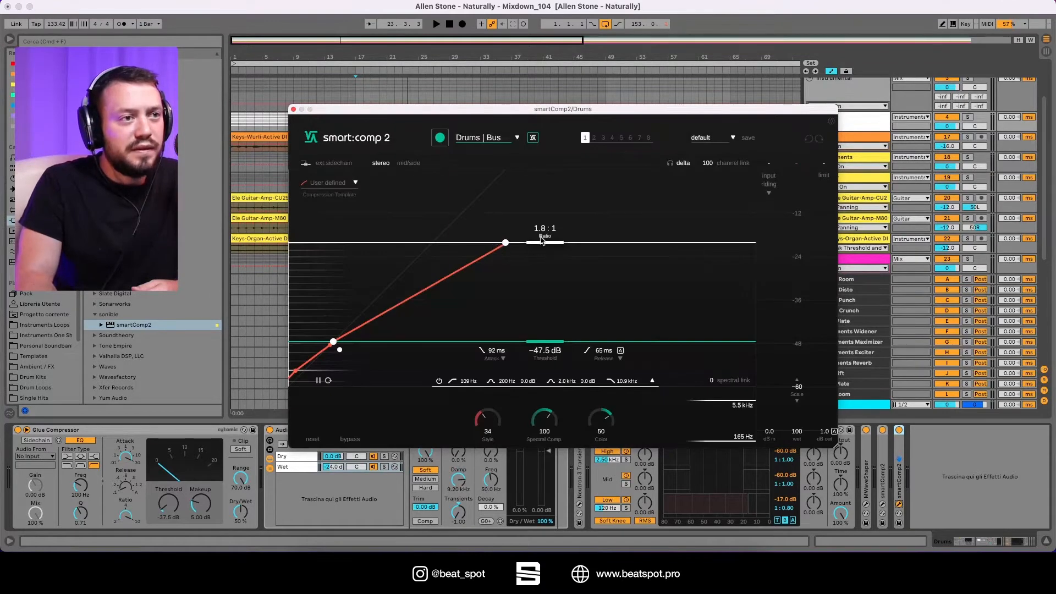
# Set the Drums compressor's ratio to 1.4 : 1 and its threshold to −15.3 dB
pyautogui.moveTo(538, 245); pyautogui.dragTo(519, 216)
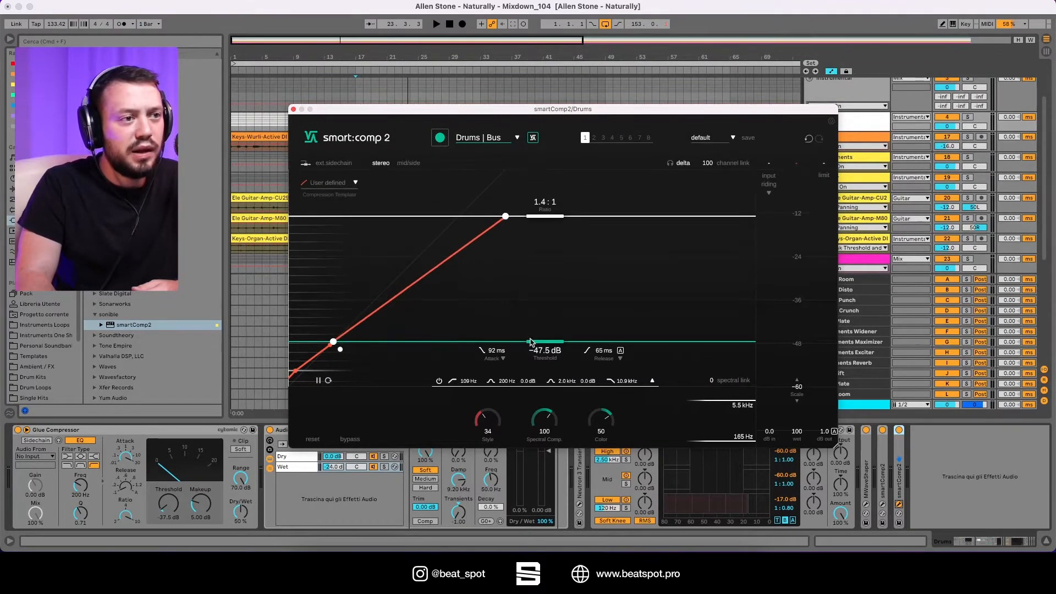
pyautogui.moveTo(543, 345); pyautogui.dragTo(535, 231)
# Expand the attack curve and shape it to 172 ms attack, 200 ms hold and a shape of −100
pyautogui.click(495, 242)
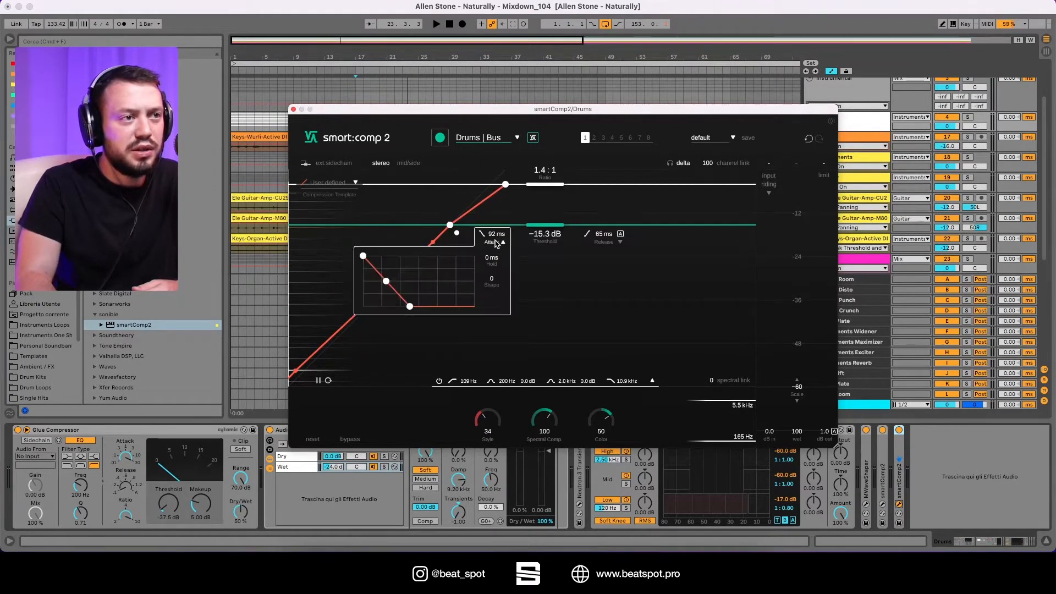
pyautogui.moveTo(398, 276); pyautogui.dragTo(493, 280)
pyautogui.moveTo(364, 256); pyautogui.dragTo(407, 256)
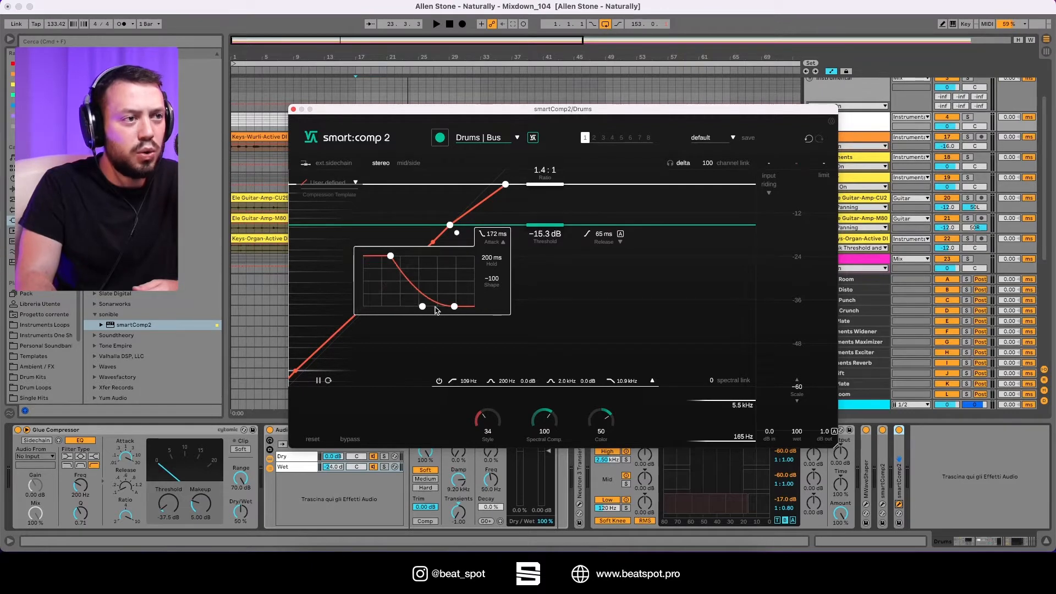
# Expand the release curve, shape it to 5000 ms with a shape of 100, and enable automatic release
pyautogui.click(620, 243)
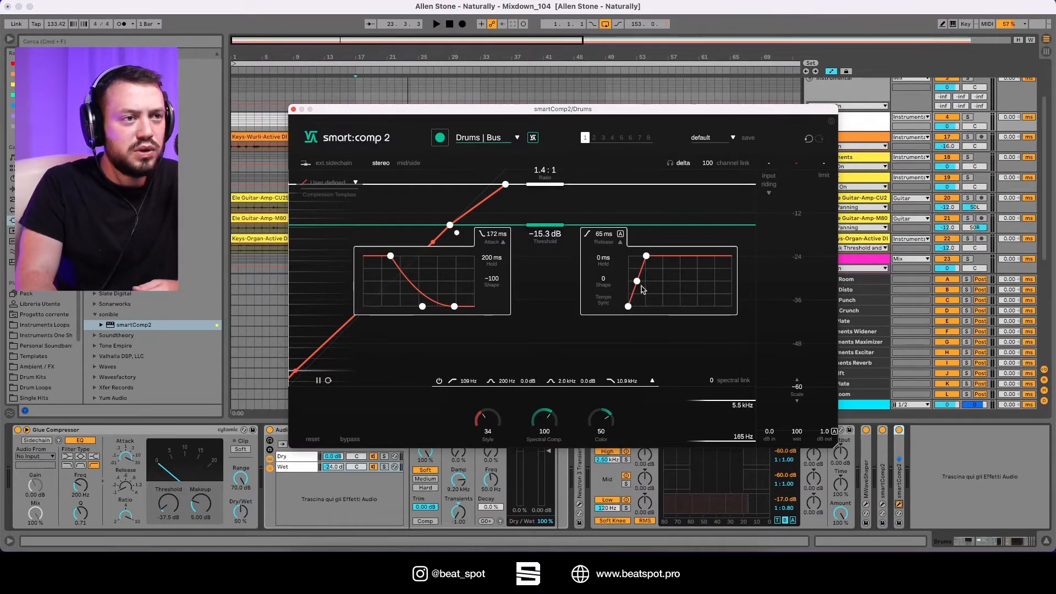
pyautogui.moveTo(646, 256)
pyautogui.mouseDown()
pyautogui.moveTo(706, 256)
pyautogui.moveTo(669, 294)
pyautogui.moveTo(667, 255)
pyautogui.moveTo(667, 346)
pyautogui.moveTo(665, 237)
pyautogui.moveTo(666, 319)
pyautogui.moveTo(667, 256)
pyautogui.mouseUp()
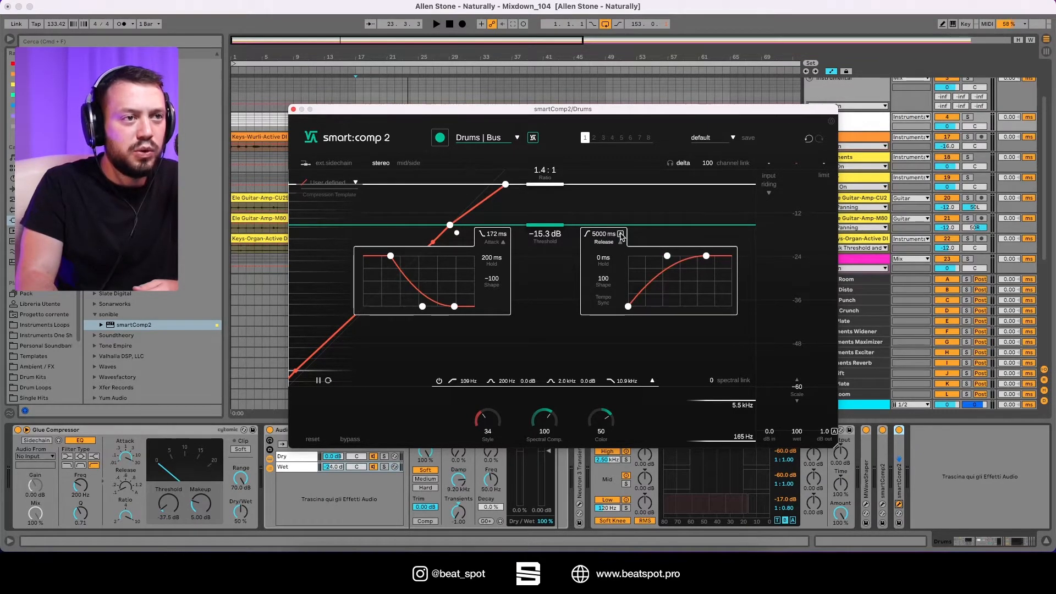
pyautogui.click(621, 235)
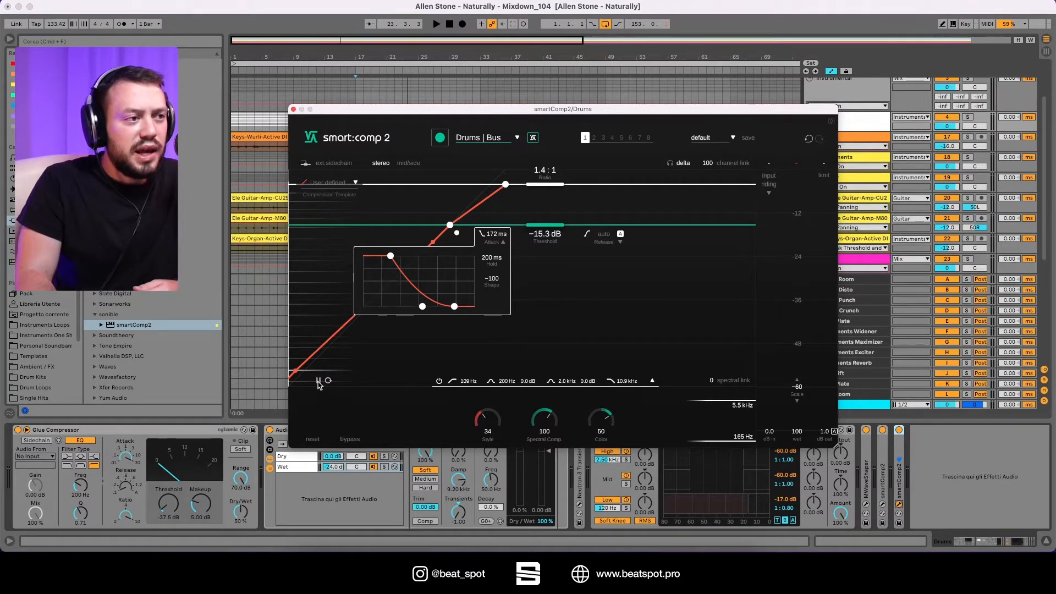
# Try raising the lowest point of the transfer curve well above the diagonal, and lower it back down
pyautogui.moveTo(295, 371); pyautogui.dragTo(345, 259)
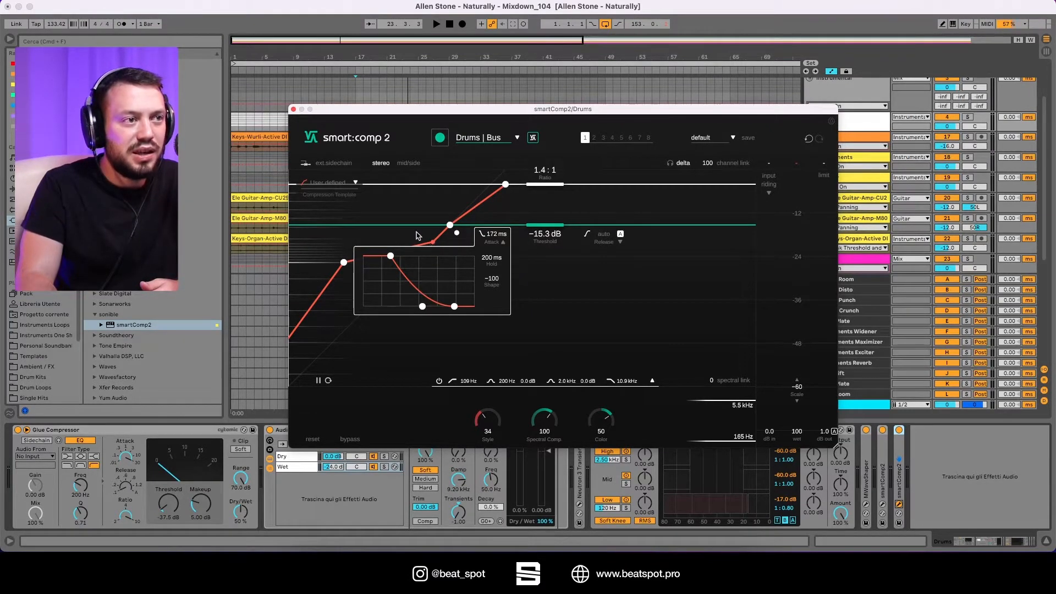
pyautogui.moveTo(341, 266); pyautogui.dragTo(301, 385)
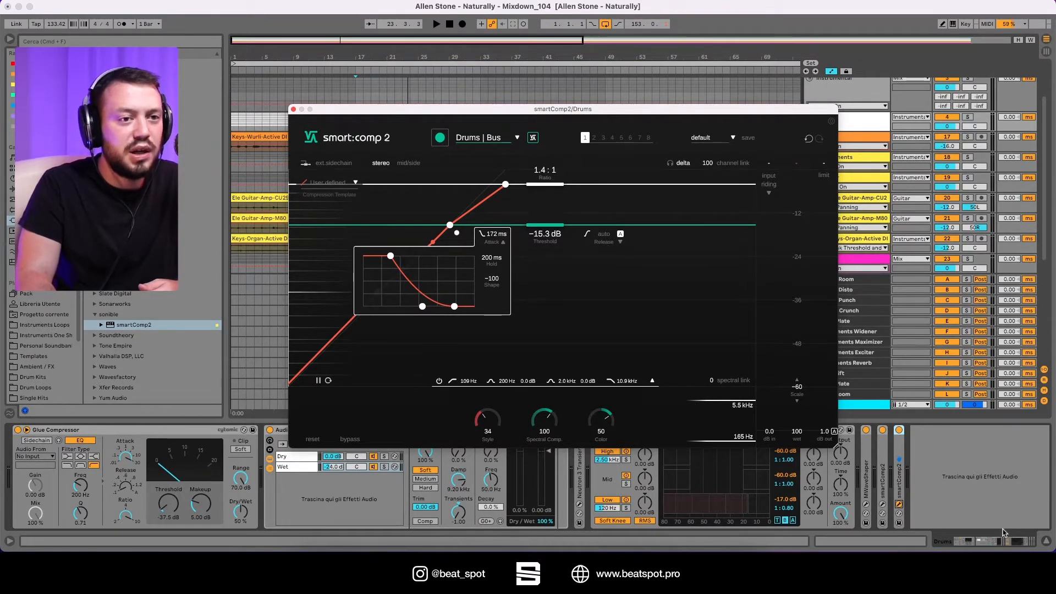
# Delete the last smartComp2 device from the Drums chain and solo the Drums track
pyautogui.press('Delete')
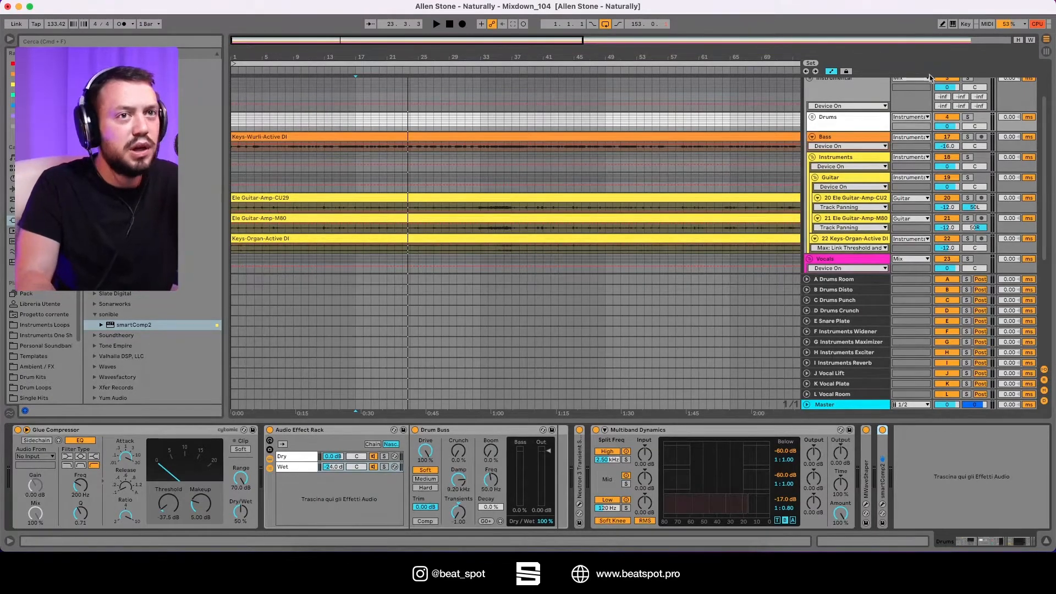
pyautogui.click(969, 118)
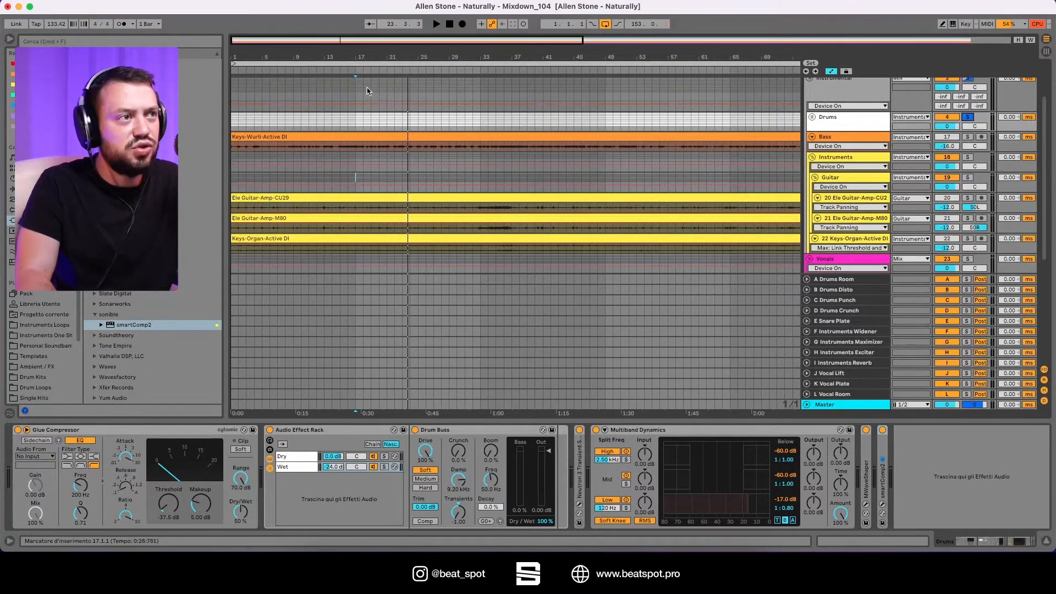
# Open the remaining smartComp2 on the Drums track and play the song from bar 33
pyautogui.press('space')
pyautogui.click(882, 506)
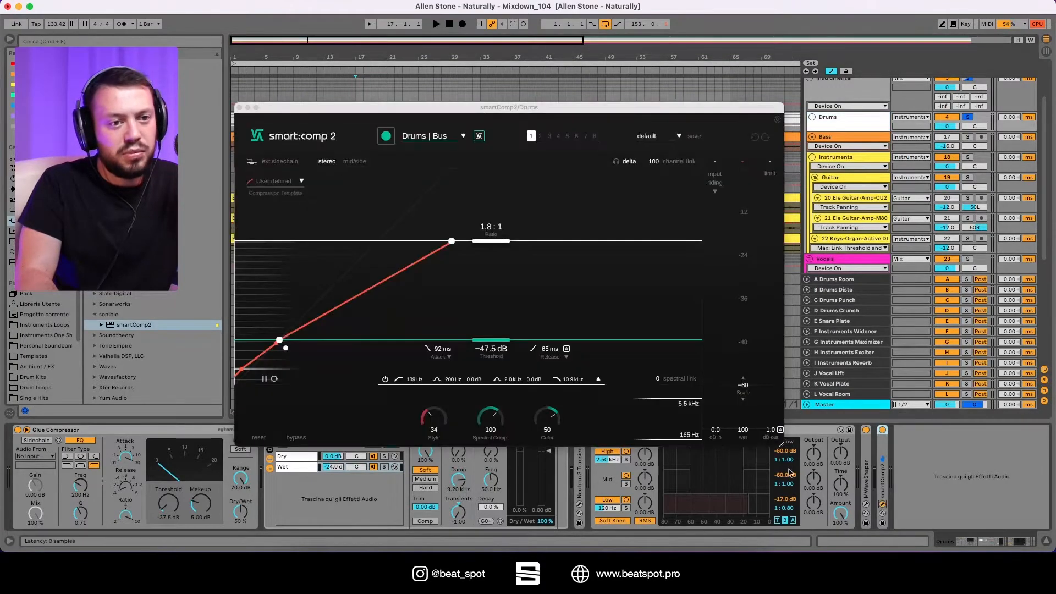
pyautogui.moveTo(422, 114); pyautogui.dragTo(470, 170)
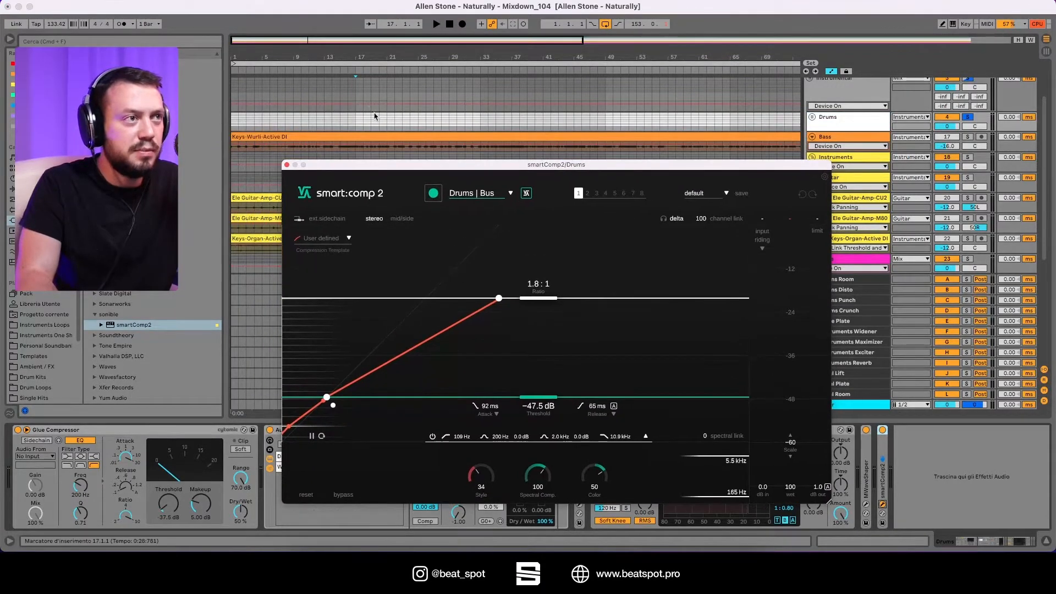
pyautogui.click(360, 96)
pyautogui.press('space')
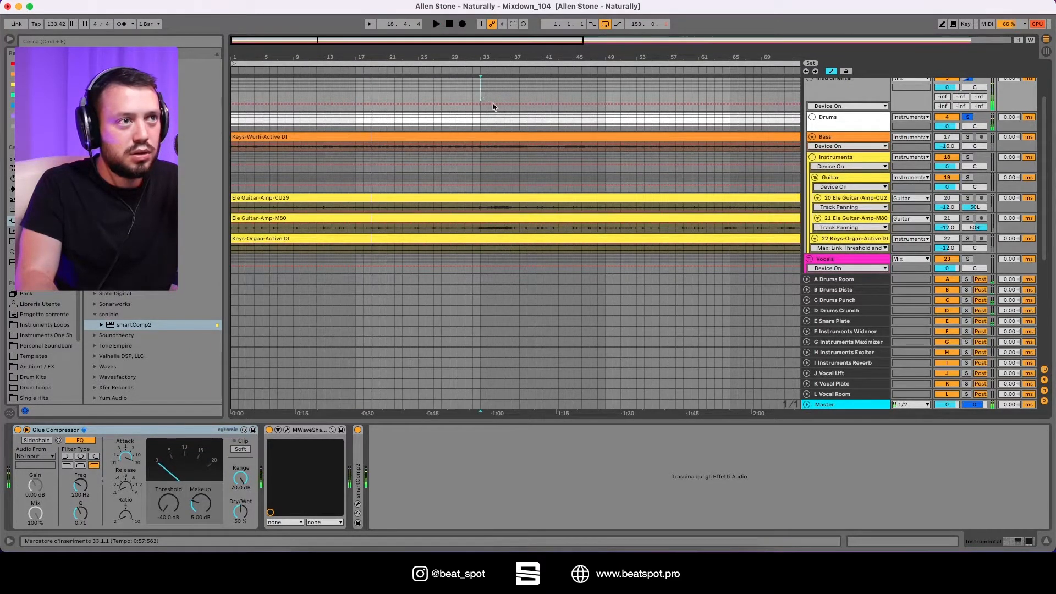
# Reselect the Drums track and compare its sound with smartComp2 switched off and on again
pyautogui.click(821, 123)
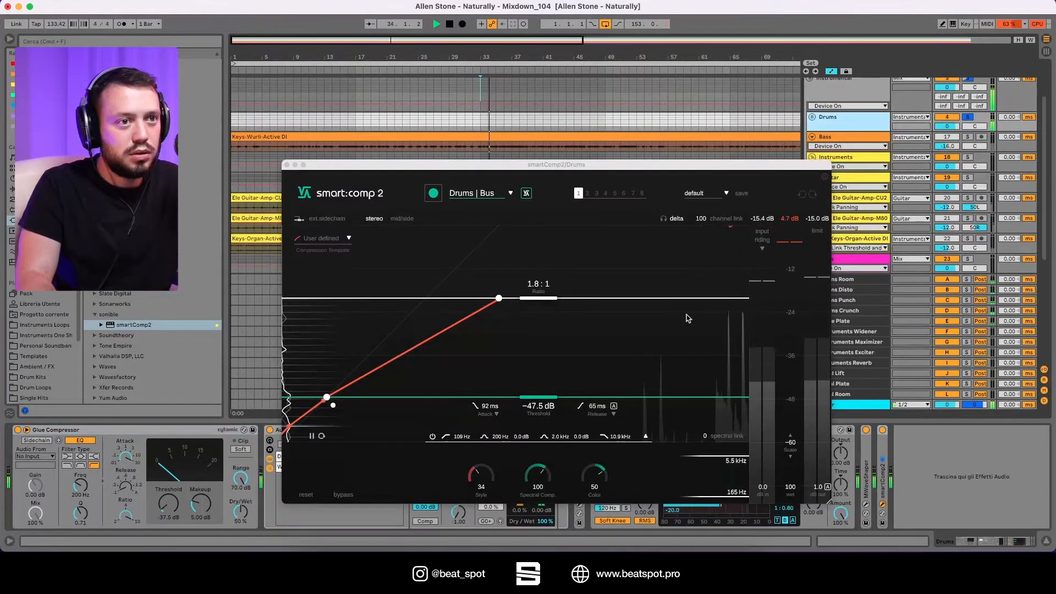
pyautogui.moveTo(589, 159); pyautogui.dragTo(588, 134)
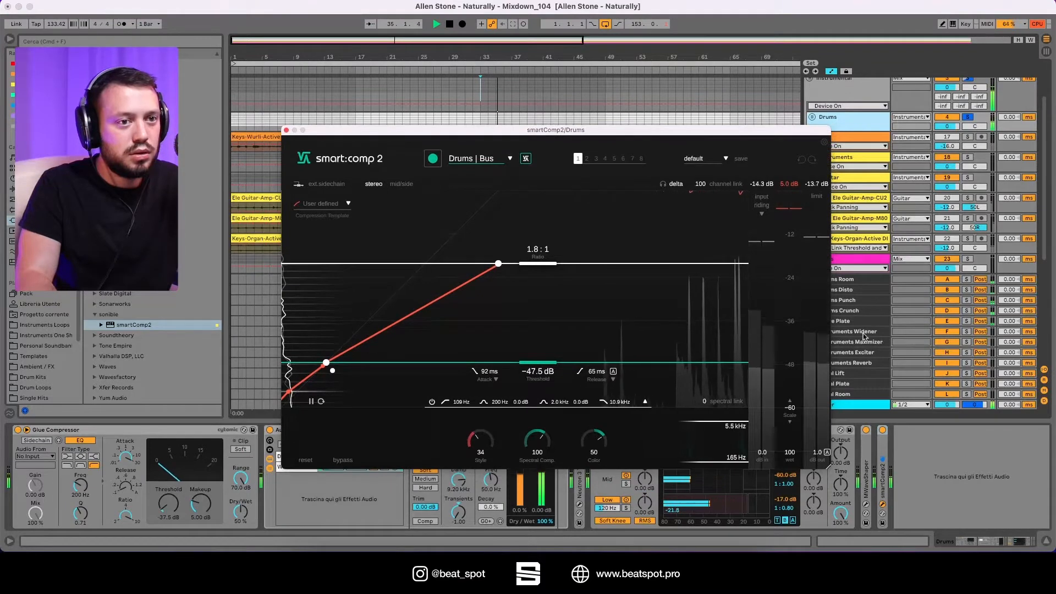
pyautogui.click(883, 432)
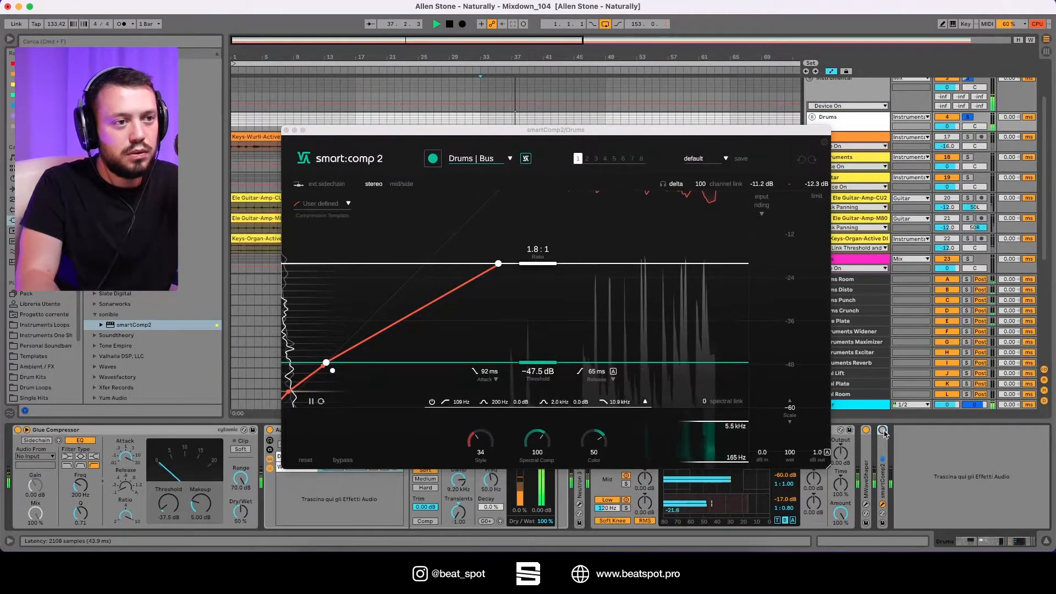
pyautogui.click(883, 431)
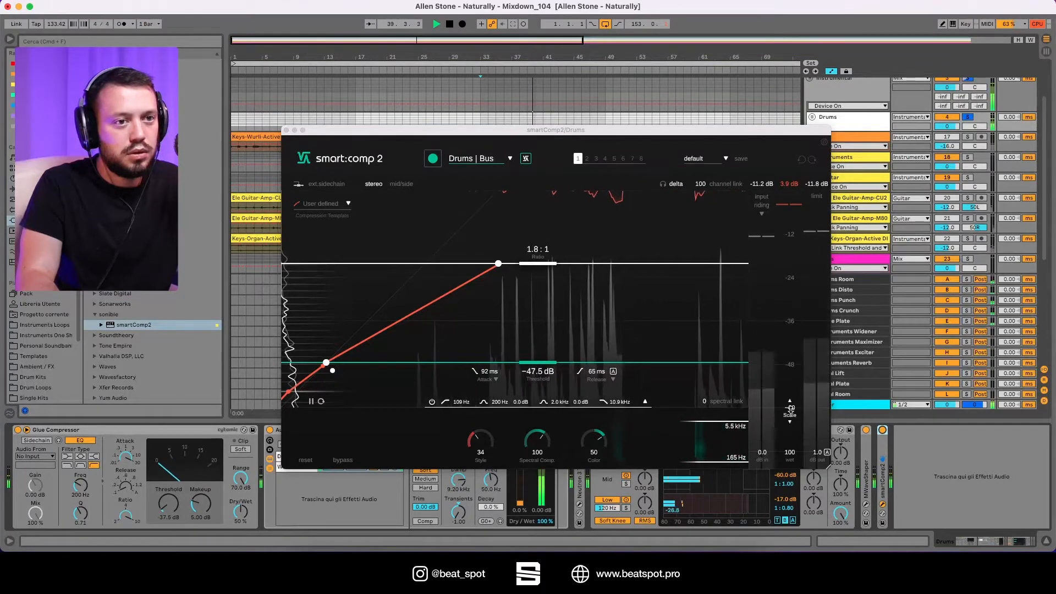
# Set smartComp2's scale to −68, Spectral Comp. to 104 and Color to 51, audition a dirtier Style and return it to 34, and stop playback
pyautogui.moveTo(788, 412); pyautogui.dragTo(775, 451)
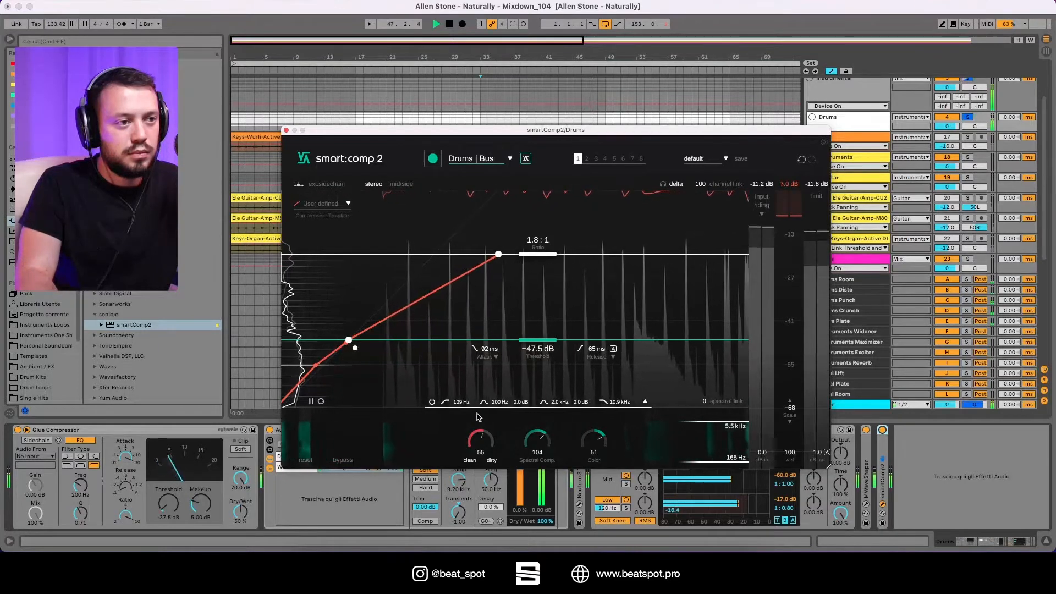
pyautogui.moveTo(478, 392); pyautogui.dragTo(462, 452)
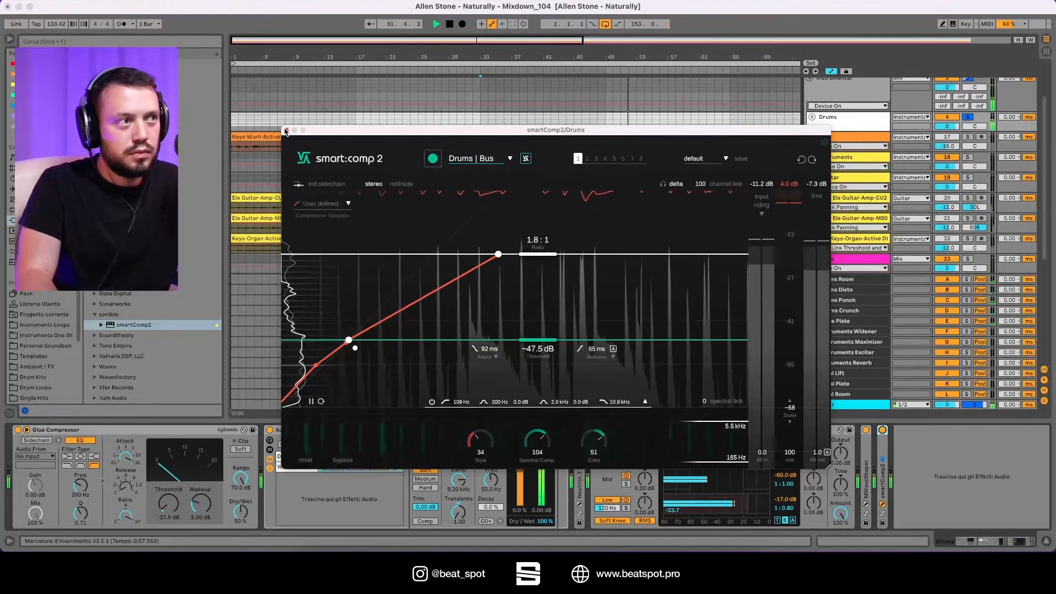
pyautogui.press('space')
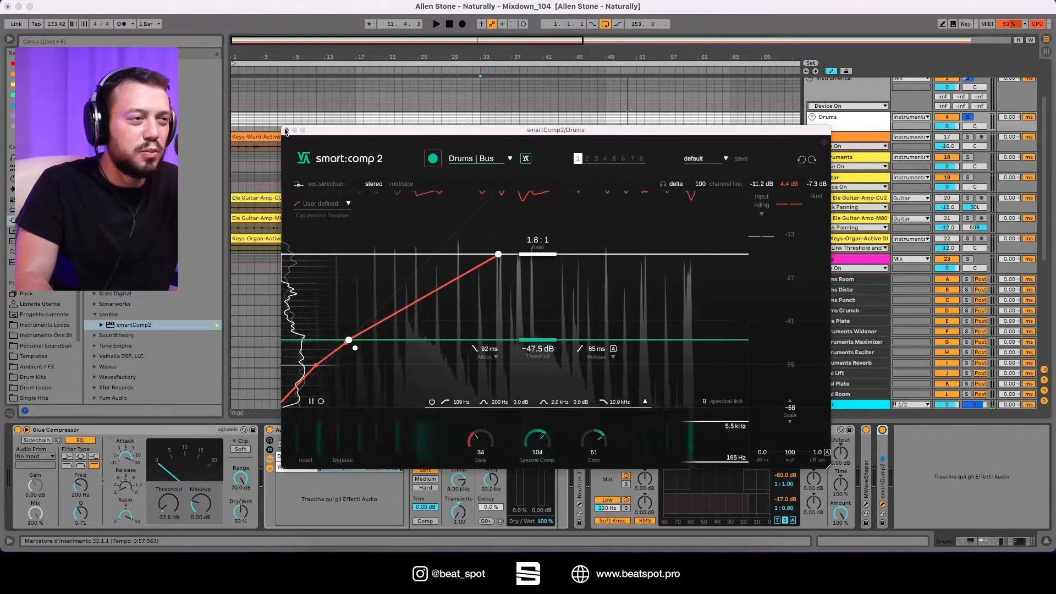
# Play the drums from bar 33, try raising the lower transfer-curve point, undo that change and stop playback
pyautogui.moveTo(320, 130); pyautogui.dragTo(440, 128)
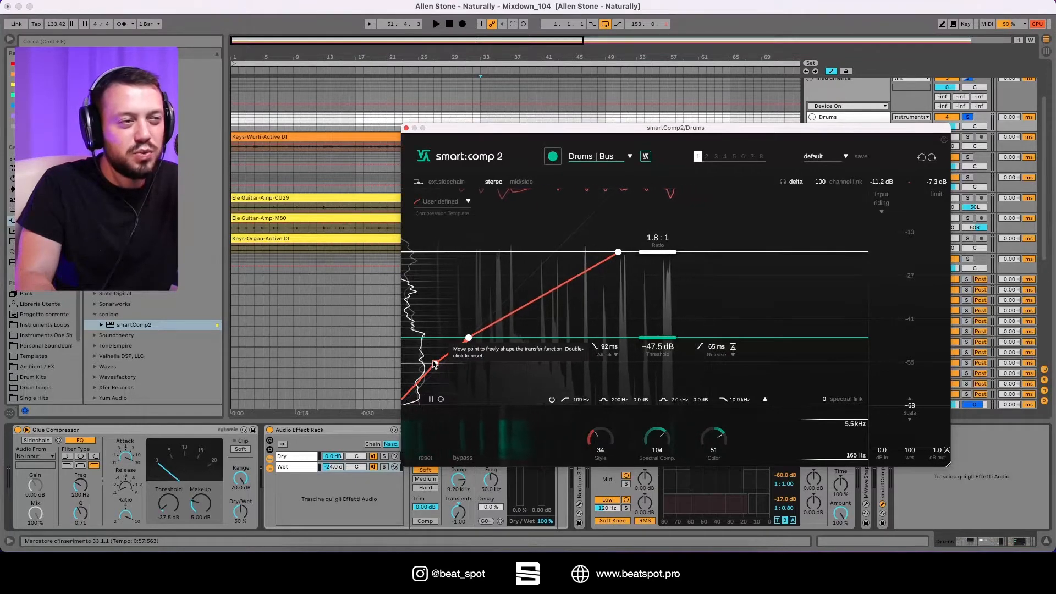
pyautogui.click(483, 86)
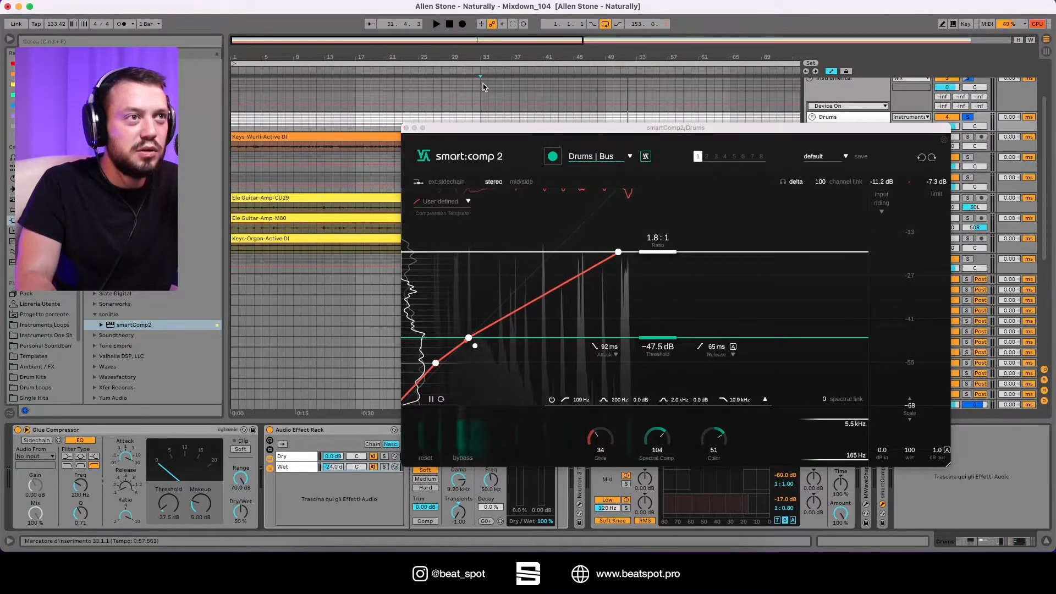
pyautogui.press('space')
pyautogui.click(818, 118)
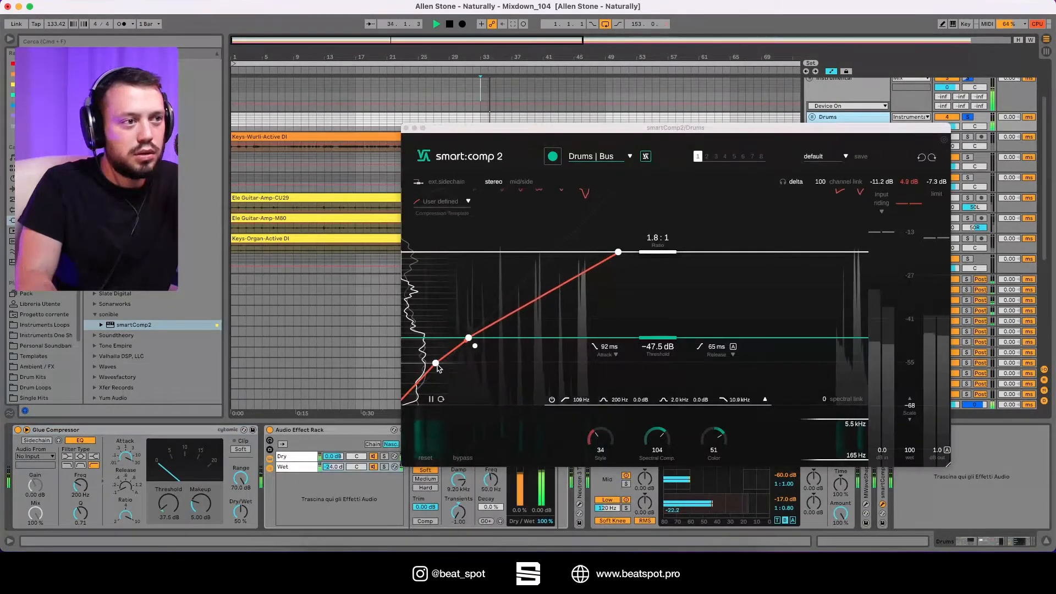
pyautogui.moveTo(436, 364)
pyautogui.mouseDown()
pyautogui.moveTo(426, 345)
pyautogui.moveTo(417, 352)
pyautogui.moveTo(465, 401)
pyautogui.moveTo(467, 507)
pyautogui.moveTo(456, 386)
pyautogui.moveTo(426, 363)
pyautogui.moveTo(430, 354)
pyautogui.mouseUp()
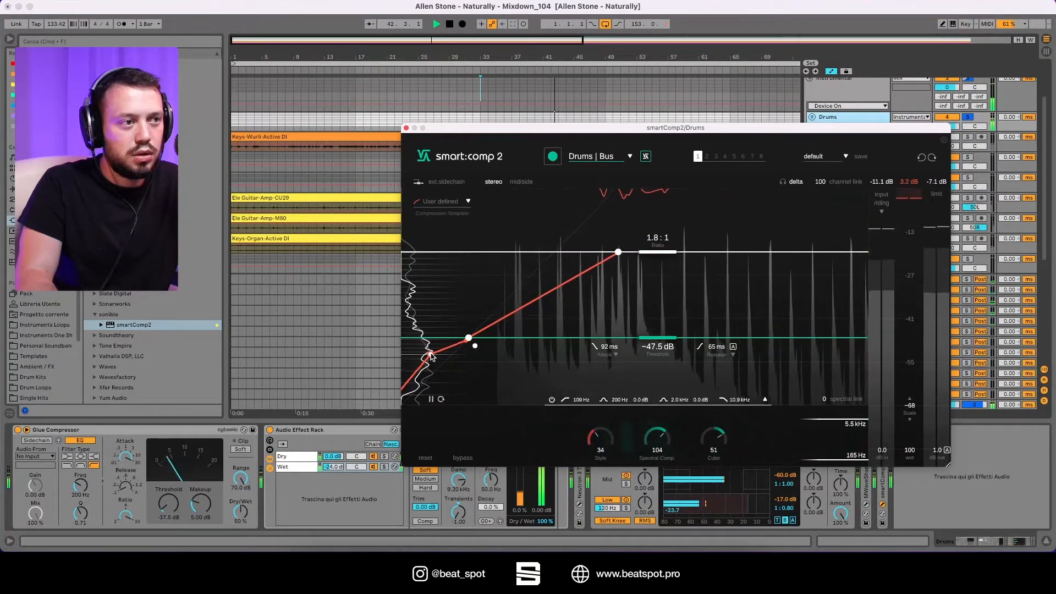
pyautogui.click(922, 158)
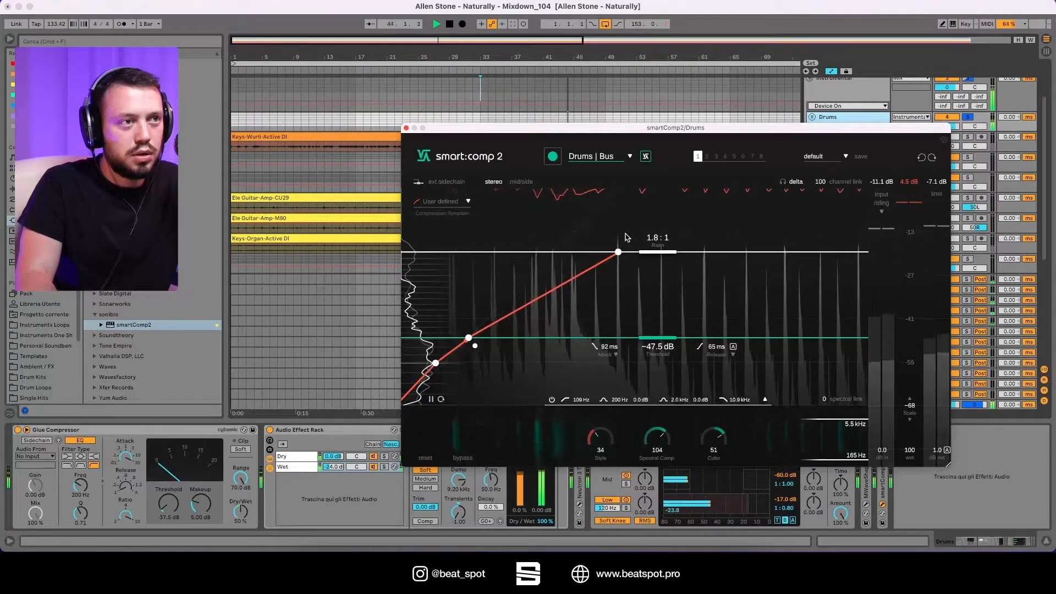
pyautogui.press('space')
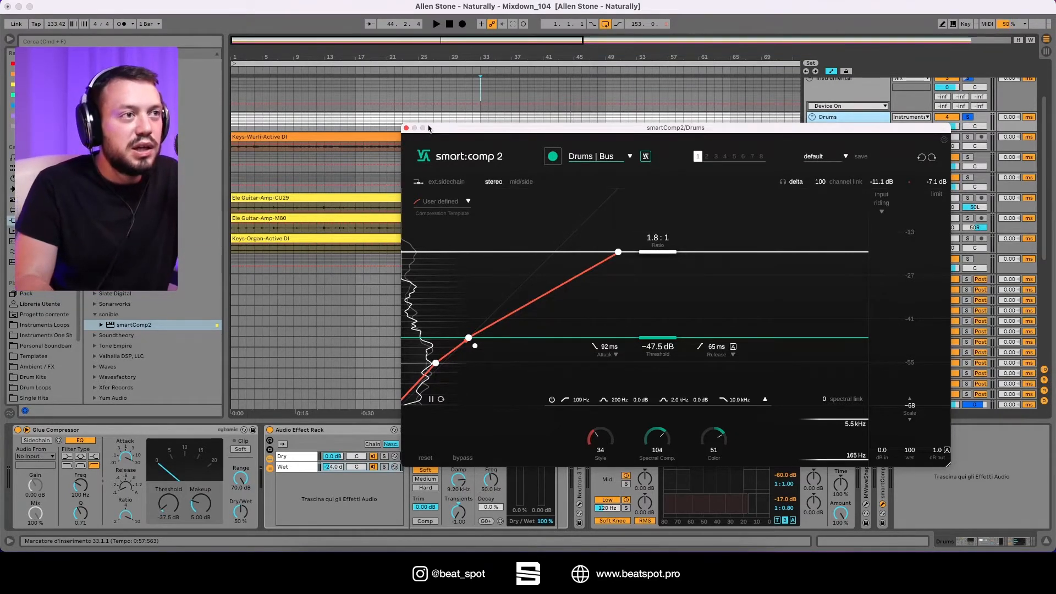
# Close the Drums compressor, solo the Instruments group instead of Drums, and play it from bar 33 with its smartComp2 open
pyautogui.click(405, 128)
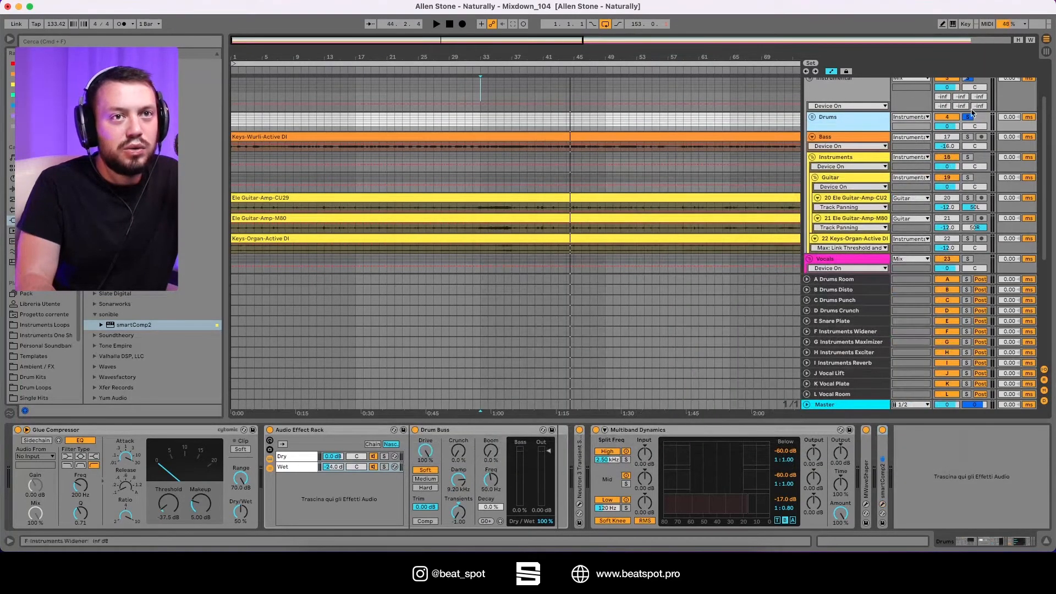
pyautogui.click(957, 161)
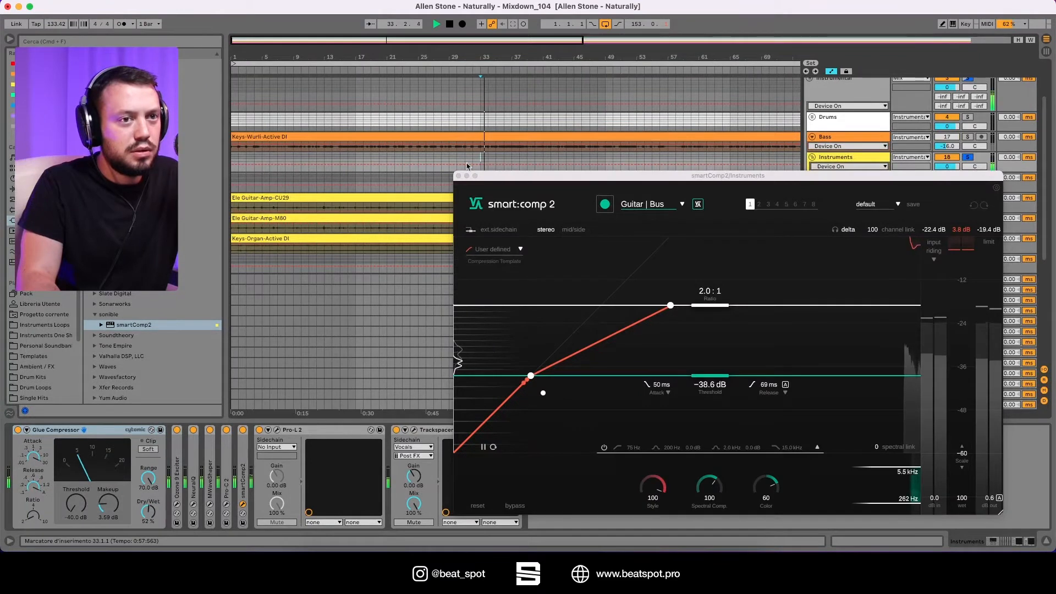
# Compare the Instruments group's sound with smartComp2 switched off and on again twice, and stop playback
pyautogui.moveTo(536, 181); pyautogui.dragTo(430, 105)
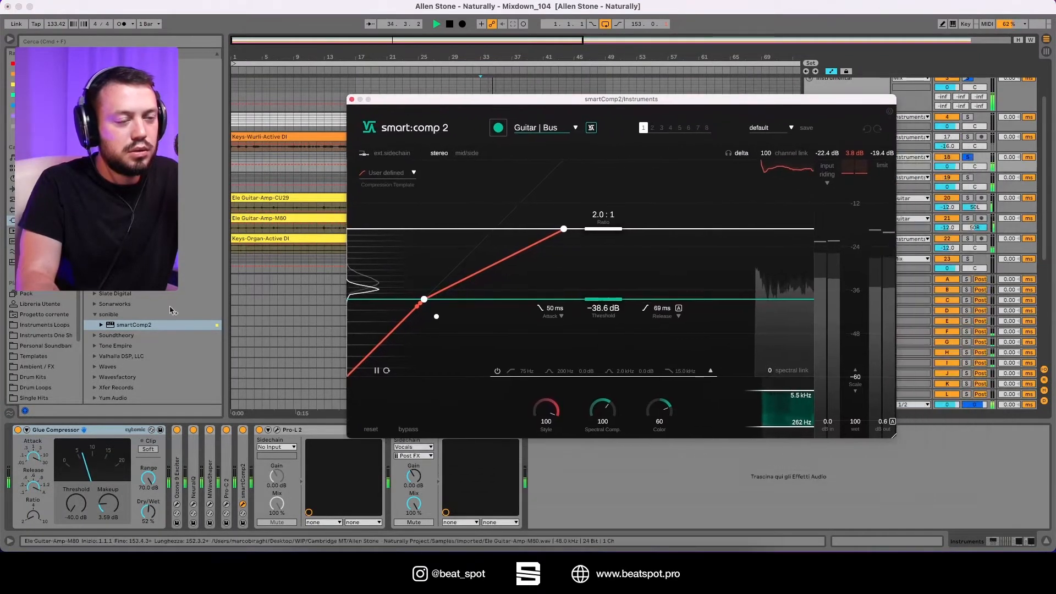
pyautogui.click(242, 430)
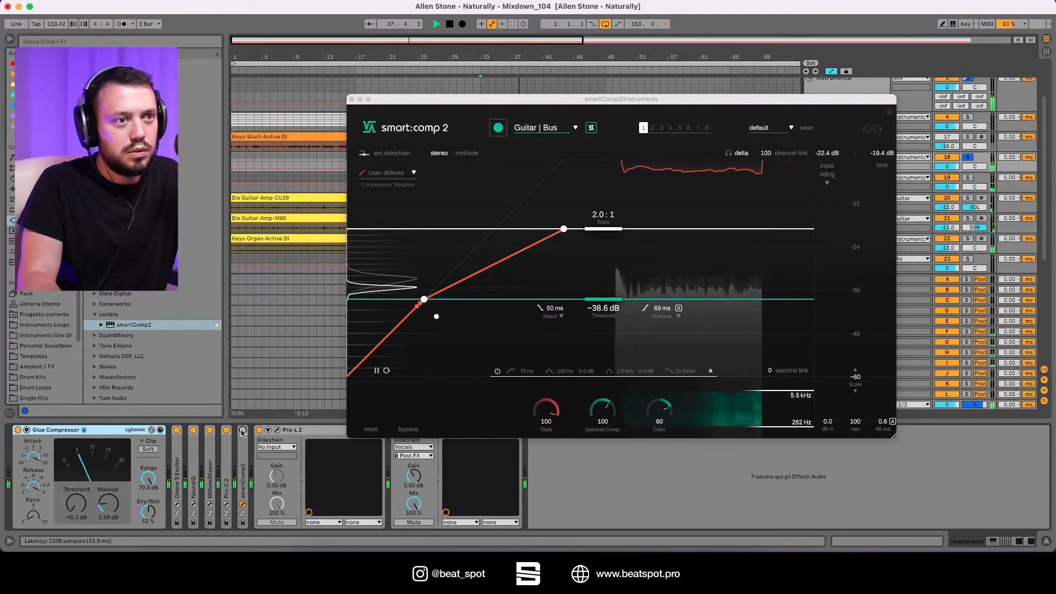
pyautogui.click(241, 430)
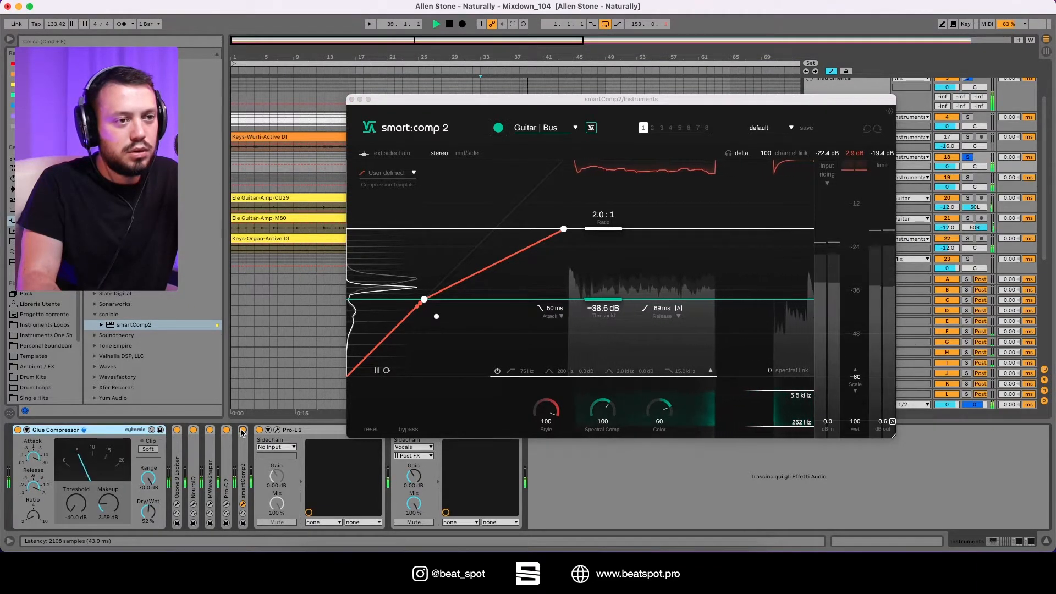
pyautogui.click(243, 431)
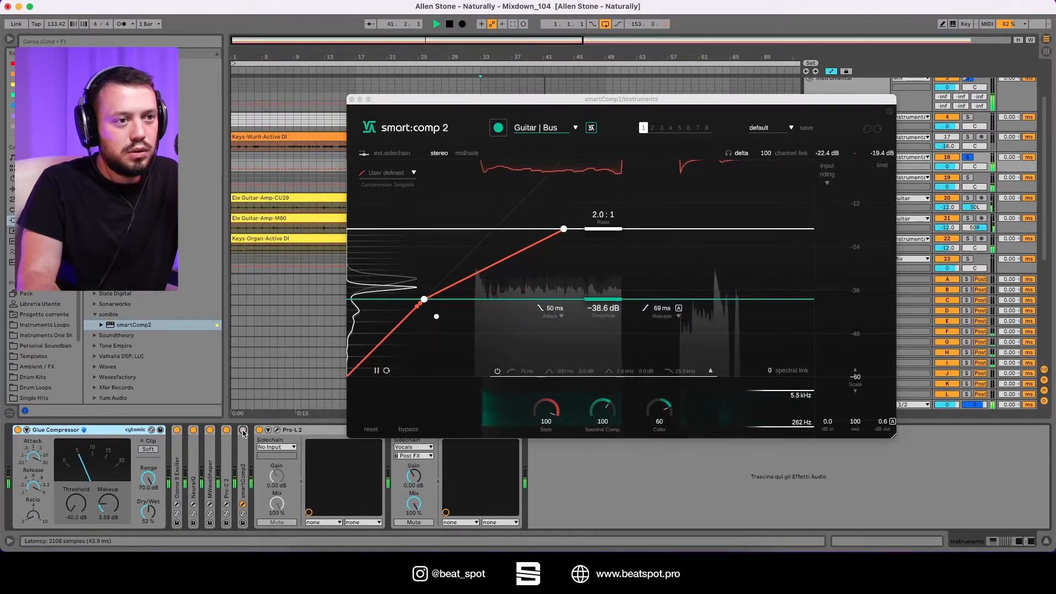
pyautogui.click(243, 430)
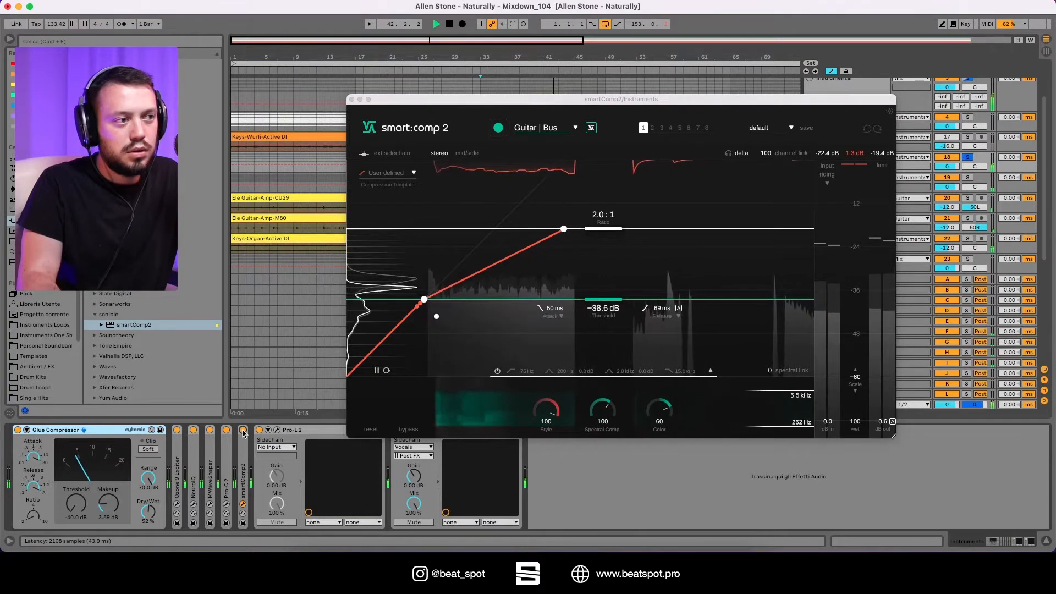
pyautogui.press('space')
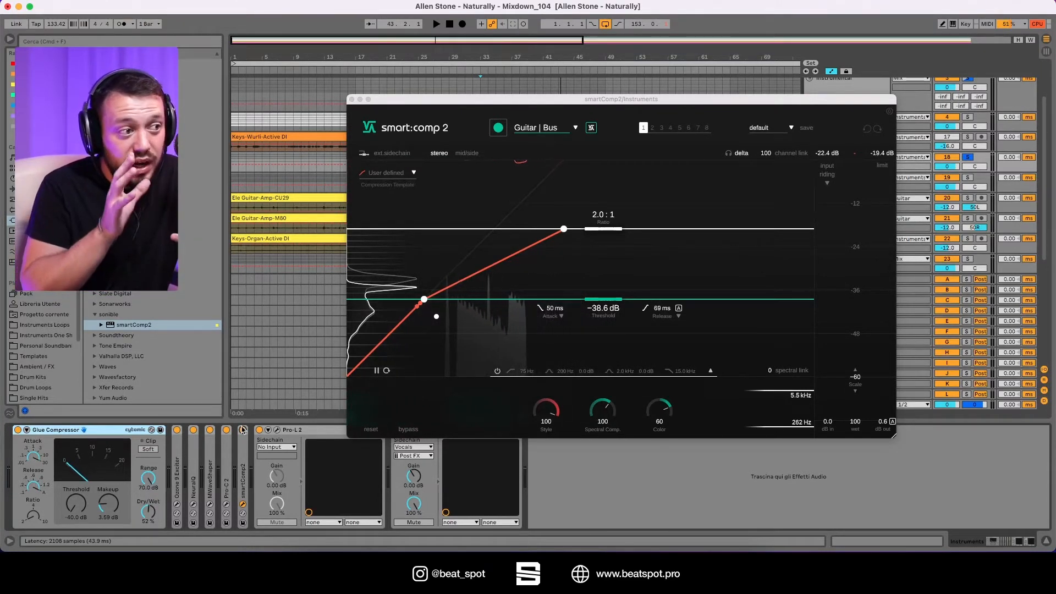
# Replay the Instruments group, audition Spectral Comp. at 150 and other Color settings, restore 100 and 60, and compare with smartComp2 switched off
pyautogui.press('space')
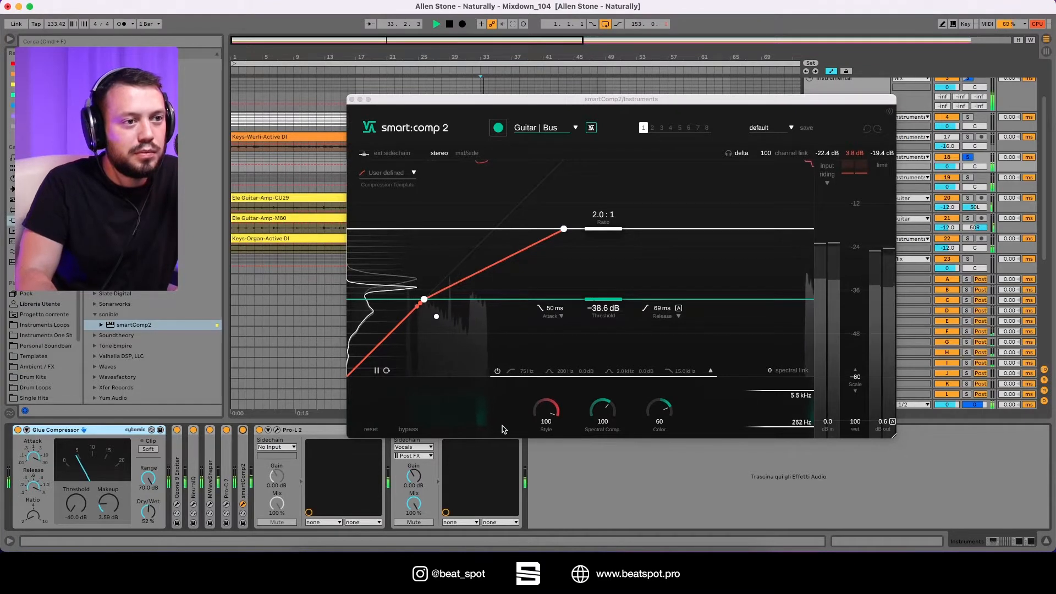
pyautogui.moveTo(603, 407); pyautogui.dragTo(591, 340)
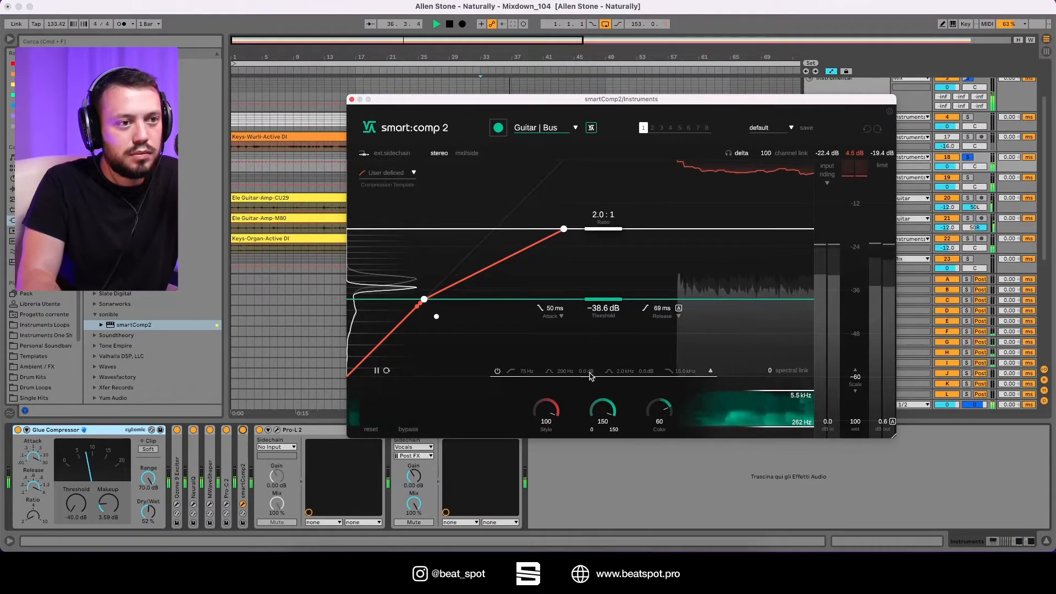
pyautogui.moveTo(589, 412); pyautogui.dragTo(592, 423)
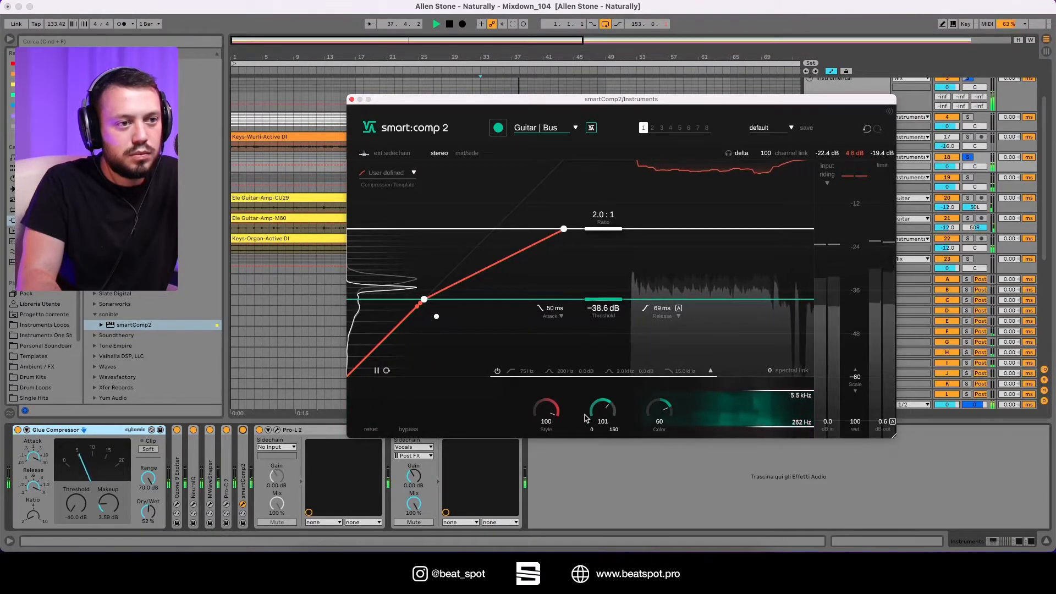
pyautogui.moveTo(659, 422); pyautogui.dragTo(566, 423)
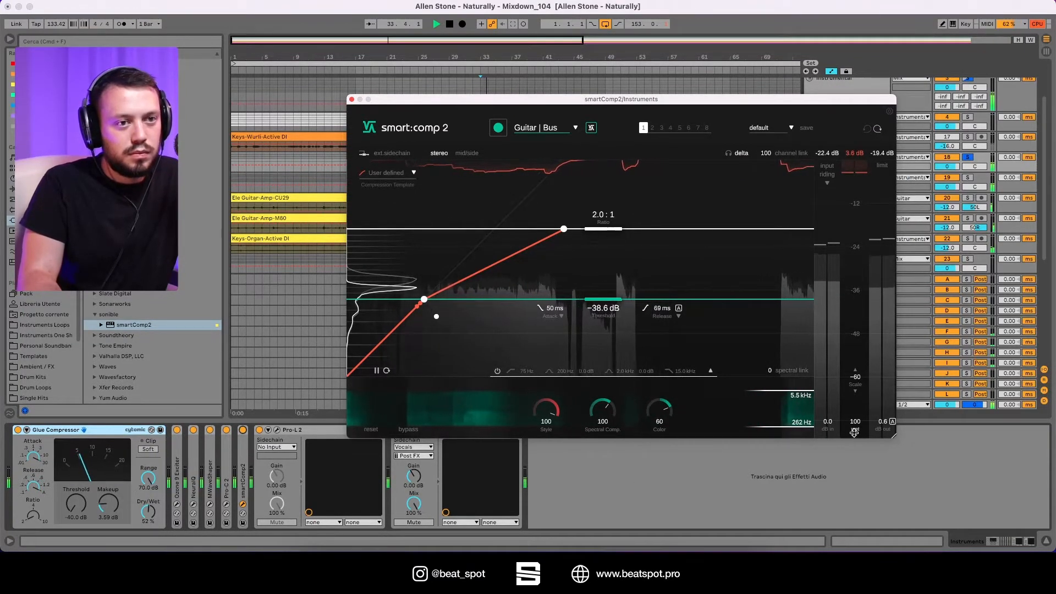
pyautogui.click(244, 431)
pyautogui.click(244, 430)
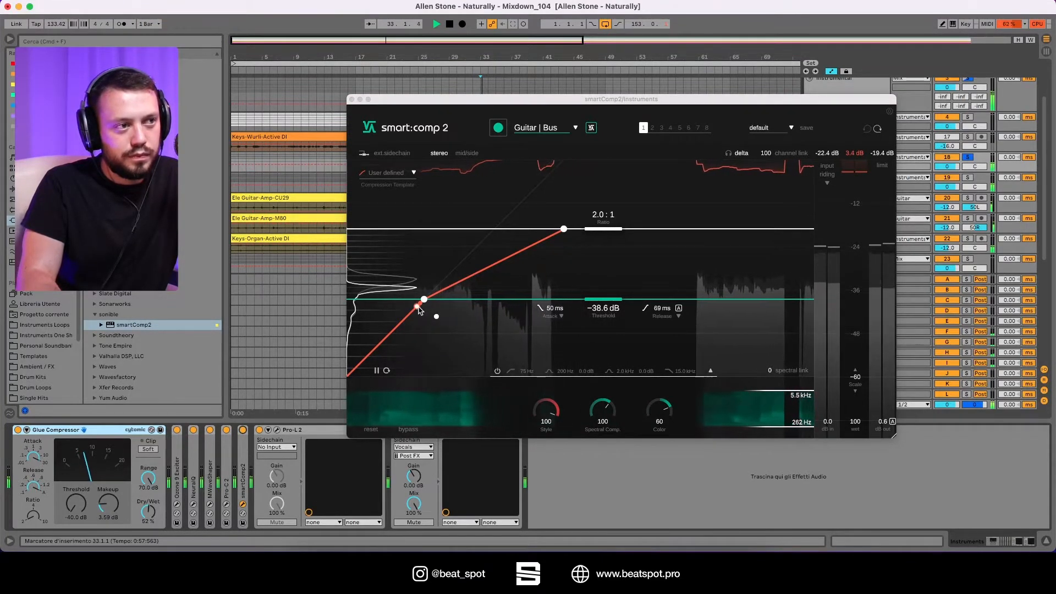
# Audition extreme positions of the lower transfer-curve point during playback and settle it slightly above the original curve, below the threshold
pyautogui.click(414, 312)
pyautogui.moveTo(415, 312); pyautogui.dragTo(361, 297)
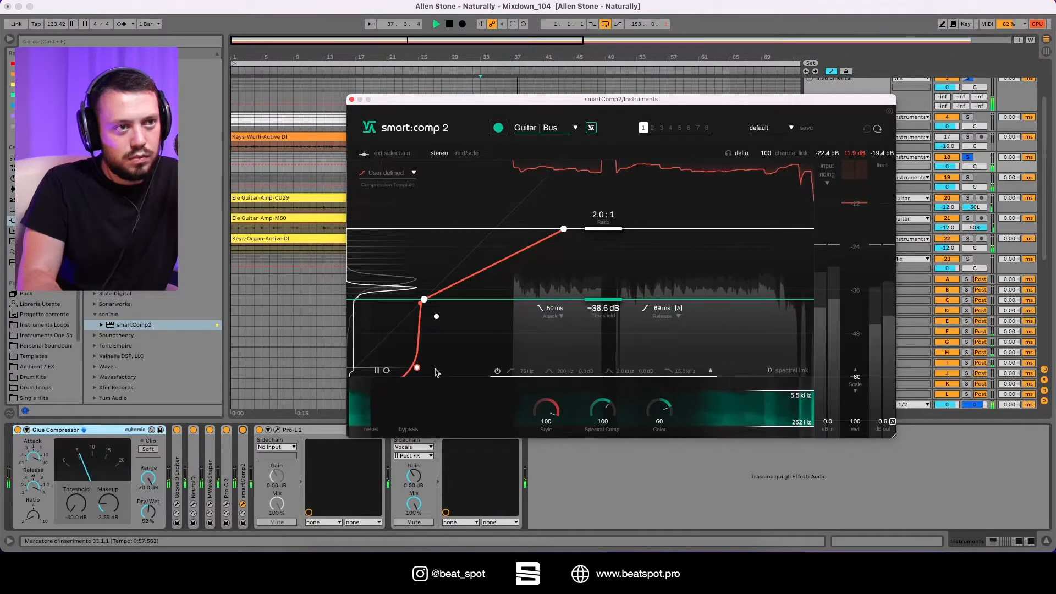
pyautogui.moveTo(449, 390); pyautogui.dragTo(377, 322)
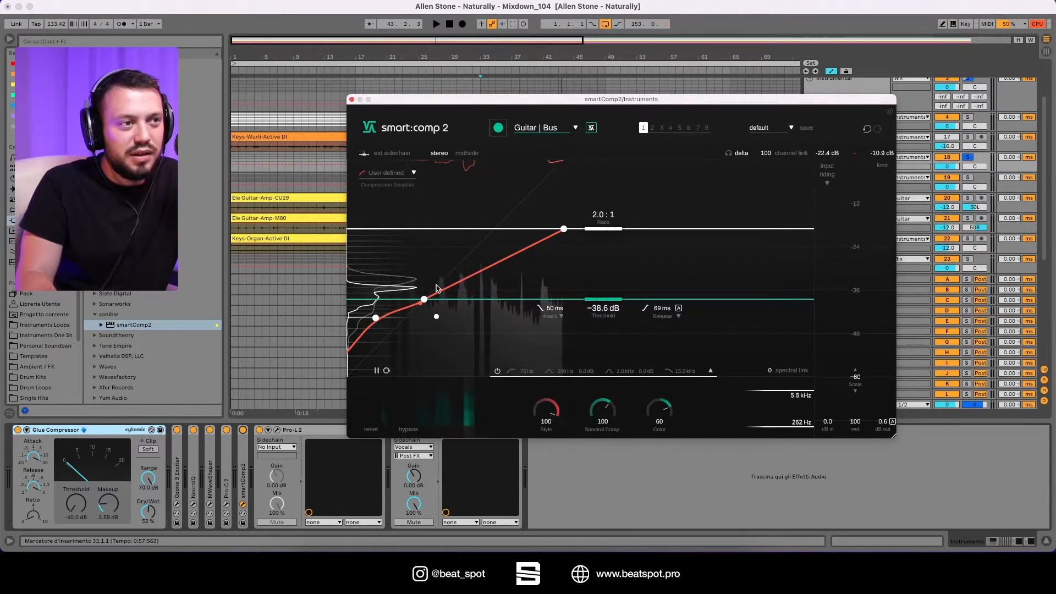
pyautogui.press('space')
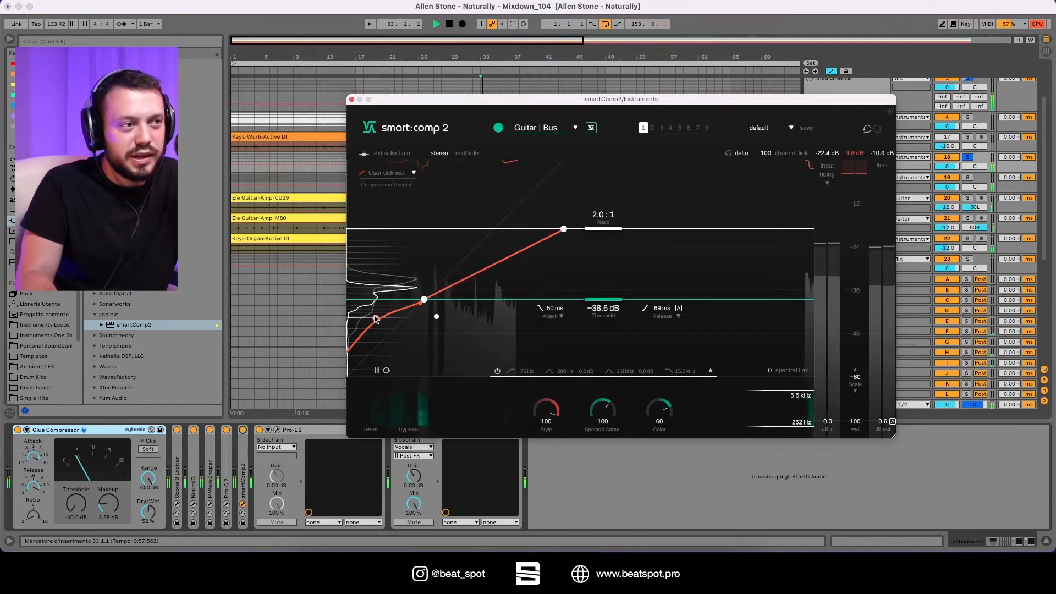
pyautogui.moveTo(375, 319)
pyautogui.mouseDown()
pyautogui.moveTo(401, 368)
pyautogui.moveTo(417, 372)
pyautogui.moveTo(414, 355)
pyautogui.moveTo(416, 373)
pyautogui.moveTo(355, 311)
pyautogui.moveTo(389, 321)
pyautogui.mouseUp()
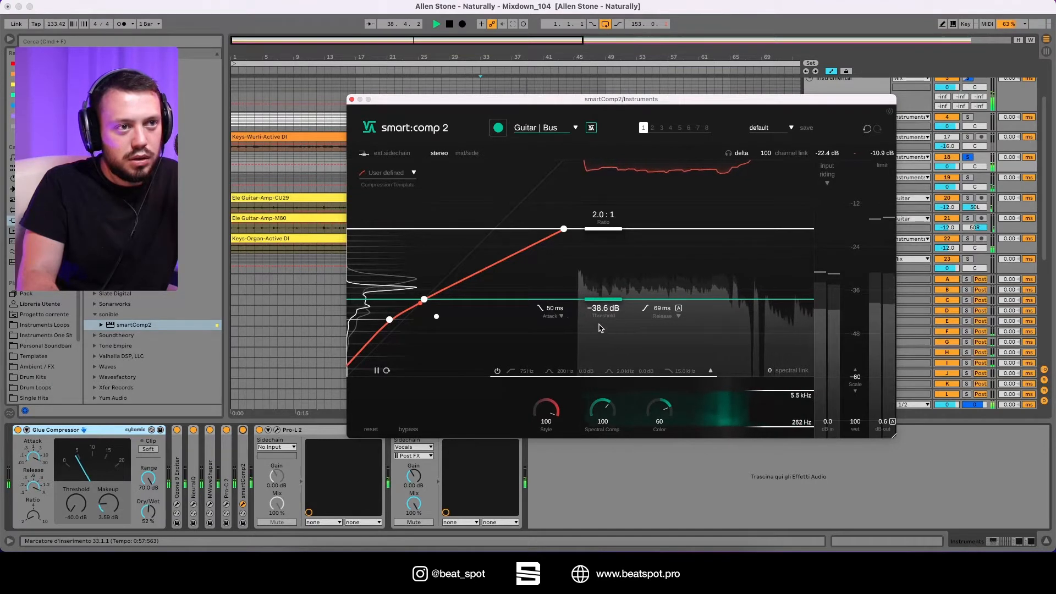
# Try a −44.4 dB threshold with the lower curve point shifted, undo both changes and stop playback
pyautogui.moveTo(598, 300); pyautogui.dragTo(597, 322)
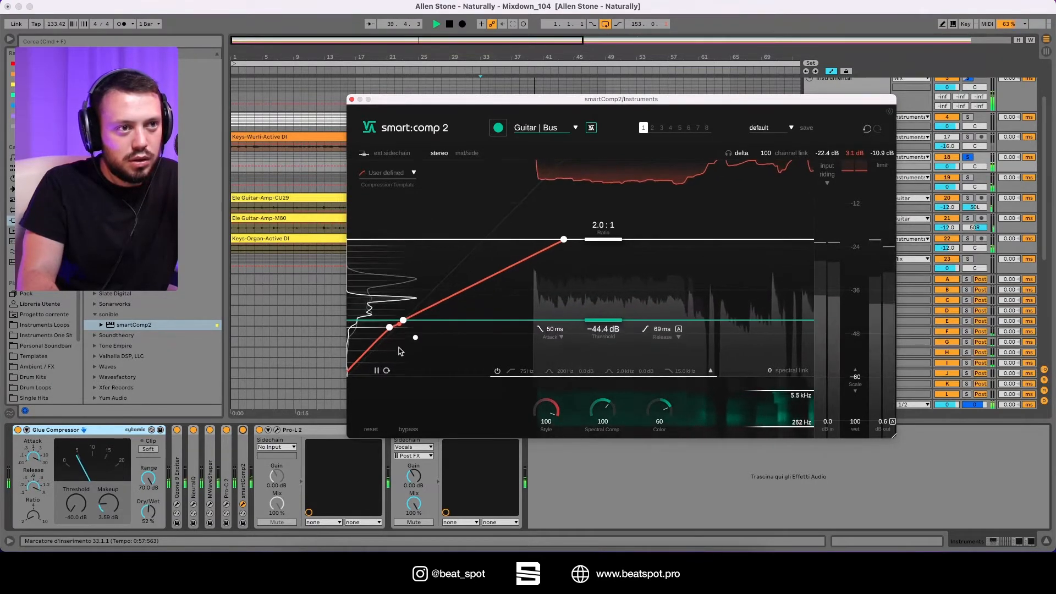
pyautogui.moveTo(389, 328)
pyautogui.mouseDown()
pyautogui.moveTo(383, 345)
pyautogui.moveTo(405, 354)
pyautogui.moveTo(352, 319)
pyautogui.moveTo(375, 324)
pyautogui.mouseUp()
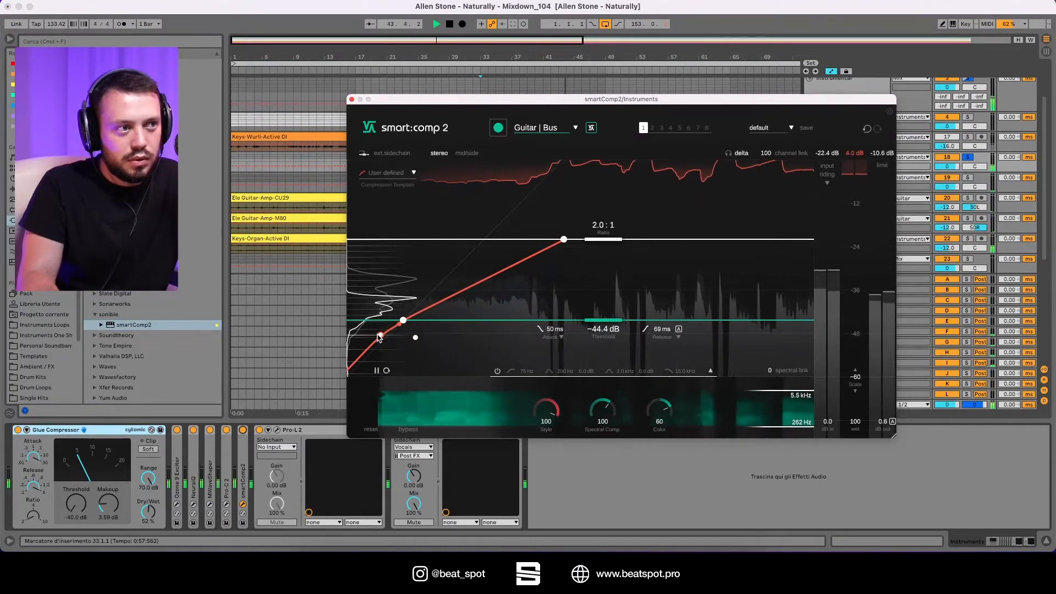
pyautogui.click(868, 127)
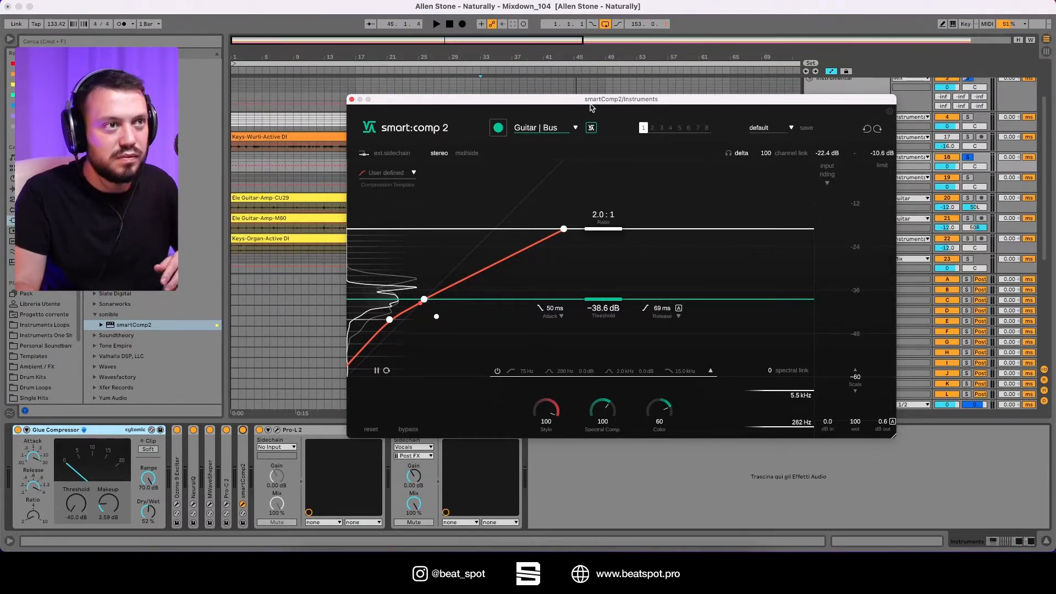
# Close the Instruments compressor, switch it off and add a fresh smartComp2 directly after it in the device chain
pyautogui.moveTo(590, 103); pyautogui.dragTo(580, 74)
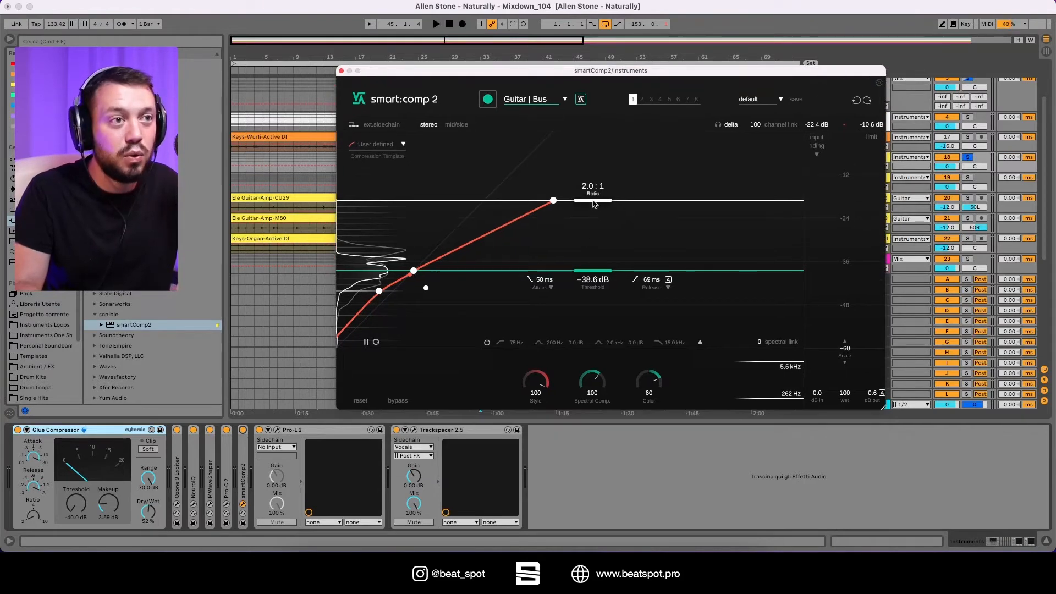
pyautogui.click(270, 375)
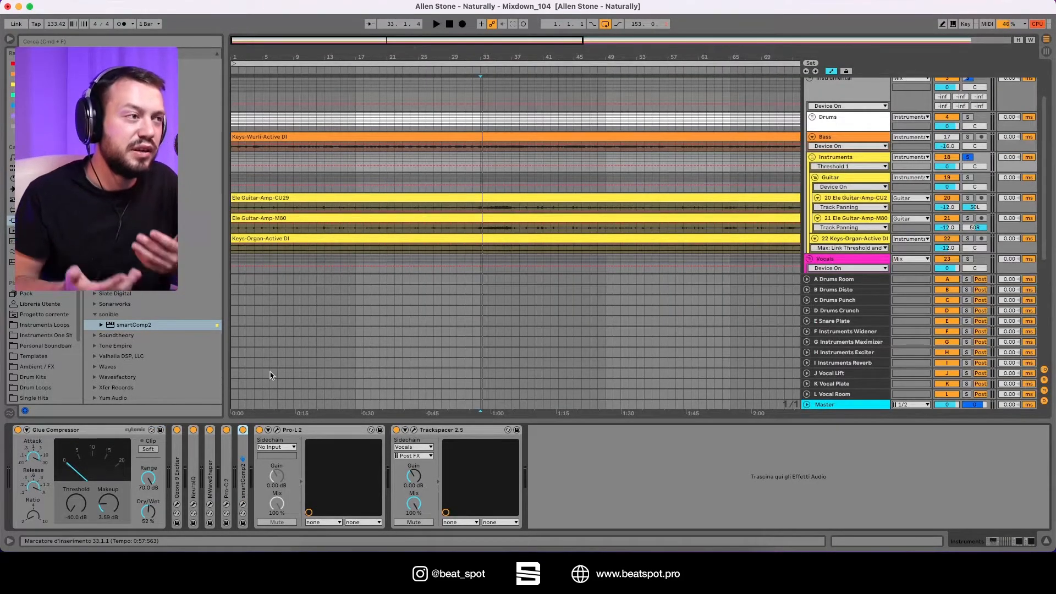
pyautogui.moveTo(116, 327); pyautogui.dragTo(256, 436)
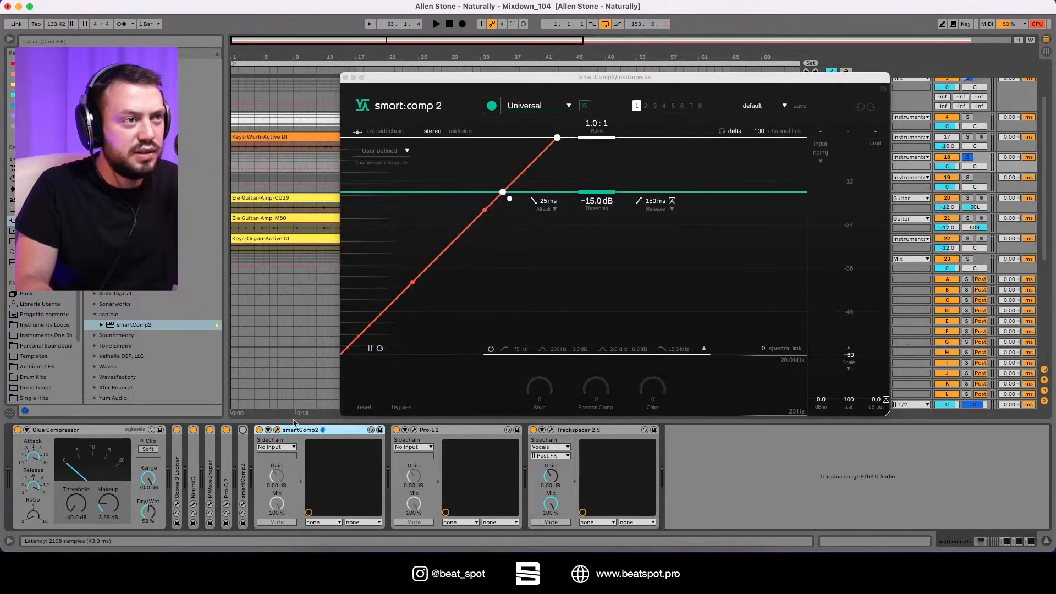
pyautogui.moveTo(495, 82); pyautogui.dragTo(526, 193)
# Choose the Guitar | Bus profile in the new smartComp2, let it learn from the Instruments group played from bar 33, and stop playback
pyautogui.click(550, 220)
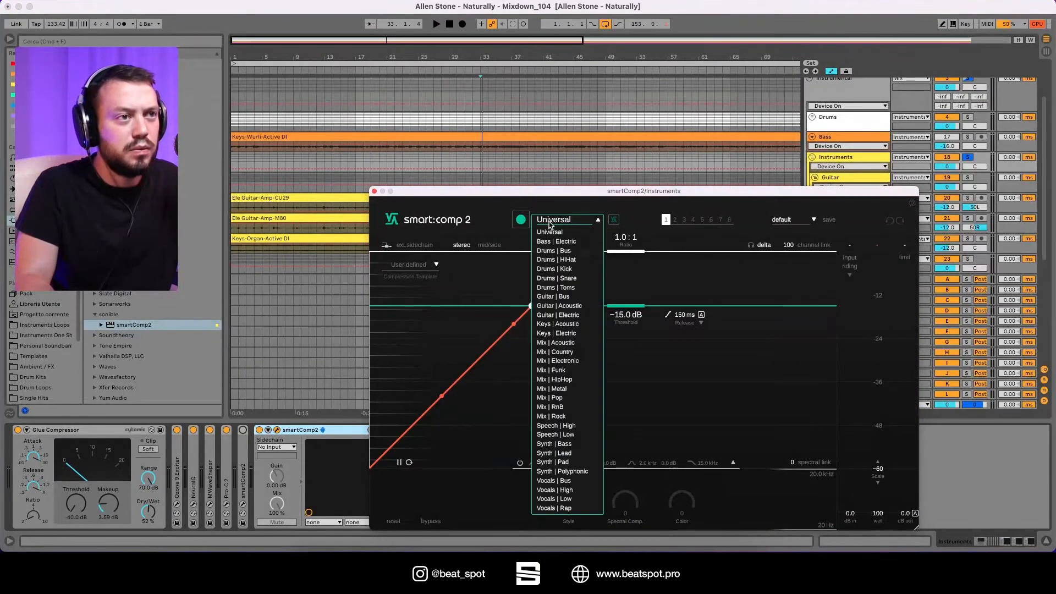
pyautogui.click(551, 297)
pyautogui.moveTo(512, 199); pyautogui.dragTo(509, 255)
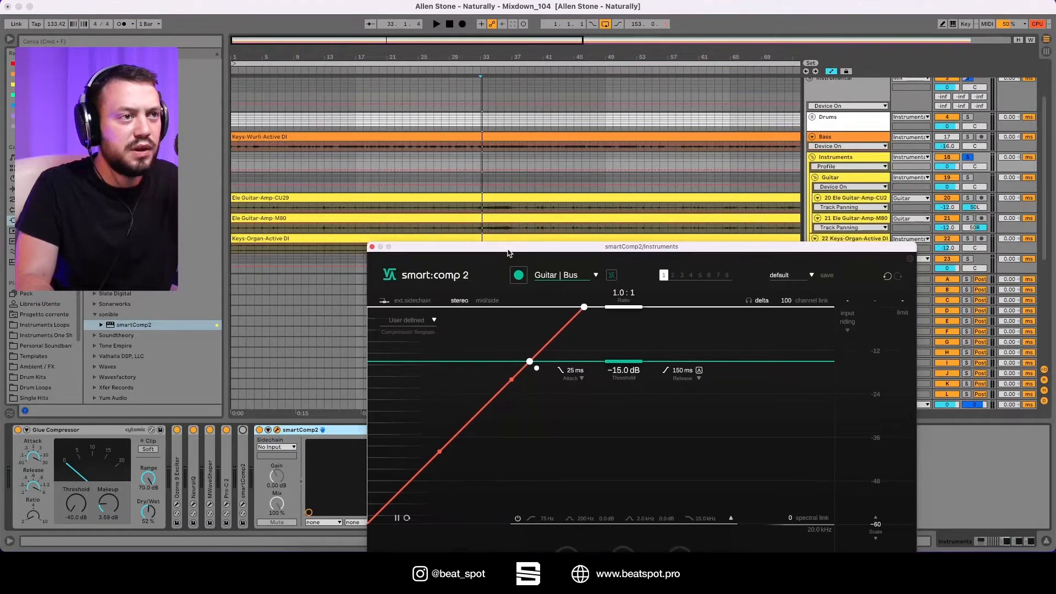
pyautogui.click(518, 275)
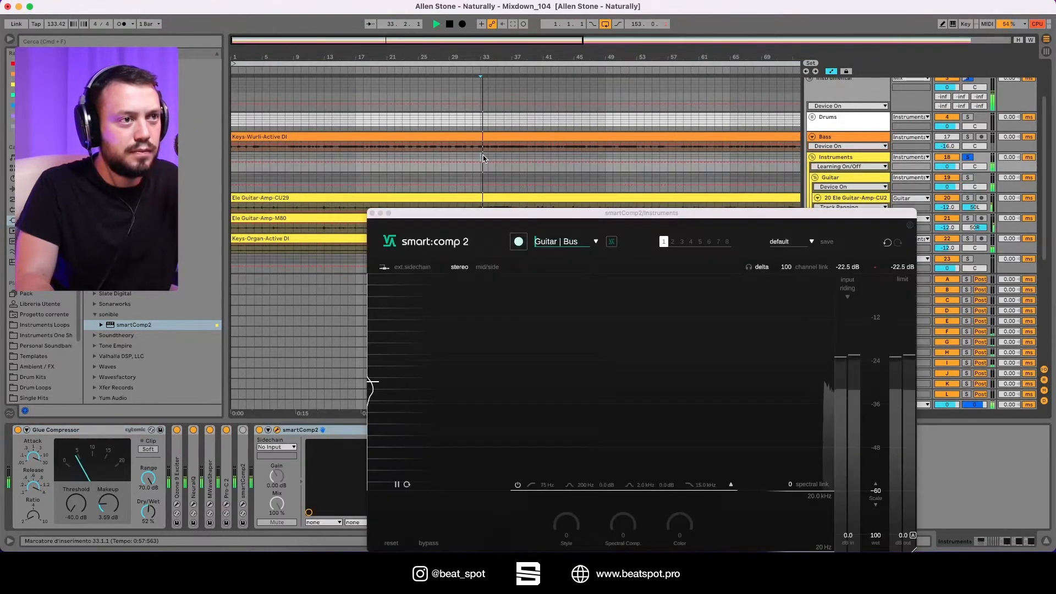
pyautogui.moveTo(507, 215); pyautogui.dragTo(471, 133)
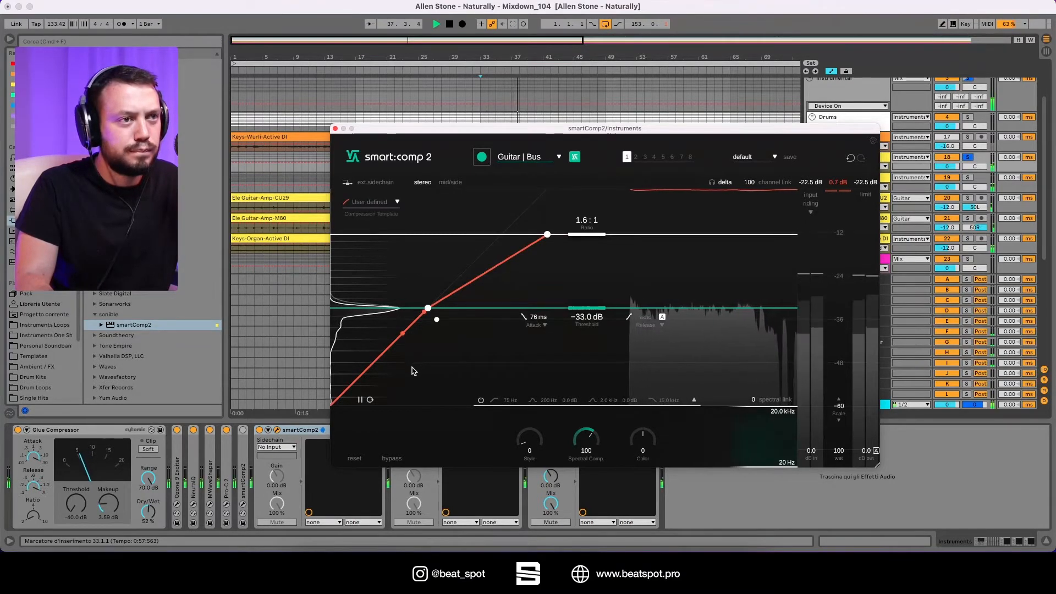
pyautogui.press('space')
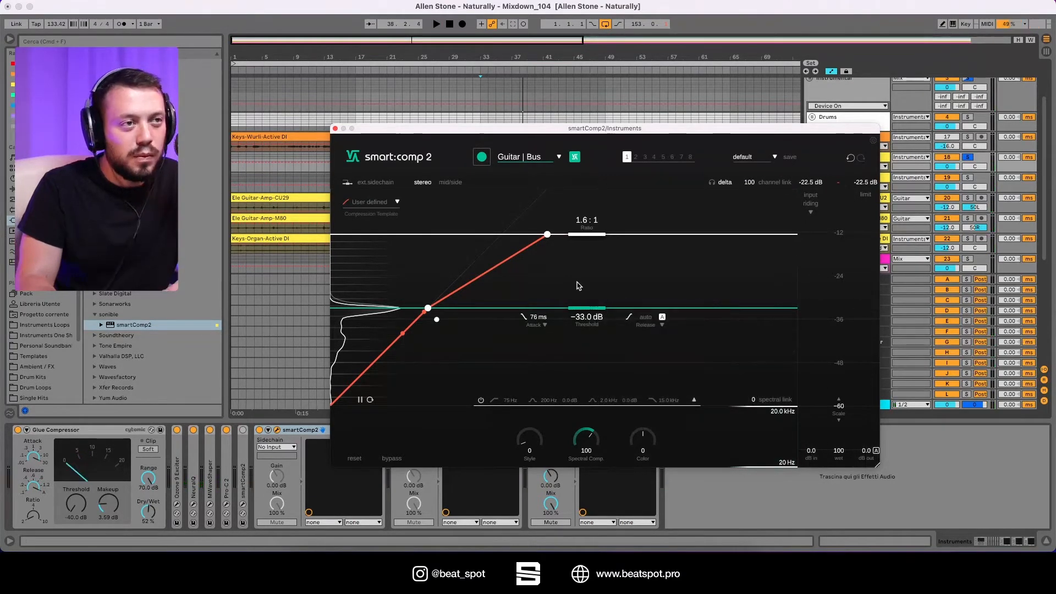
# Replay the Instruments group while auditioning Color at 100 and −100, return it to 100 and stop playback
pyautogui.click(870, 142)
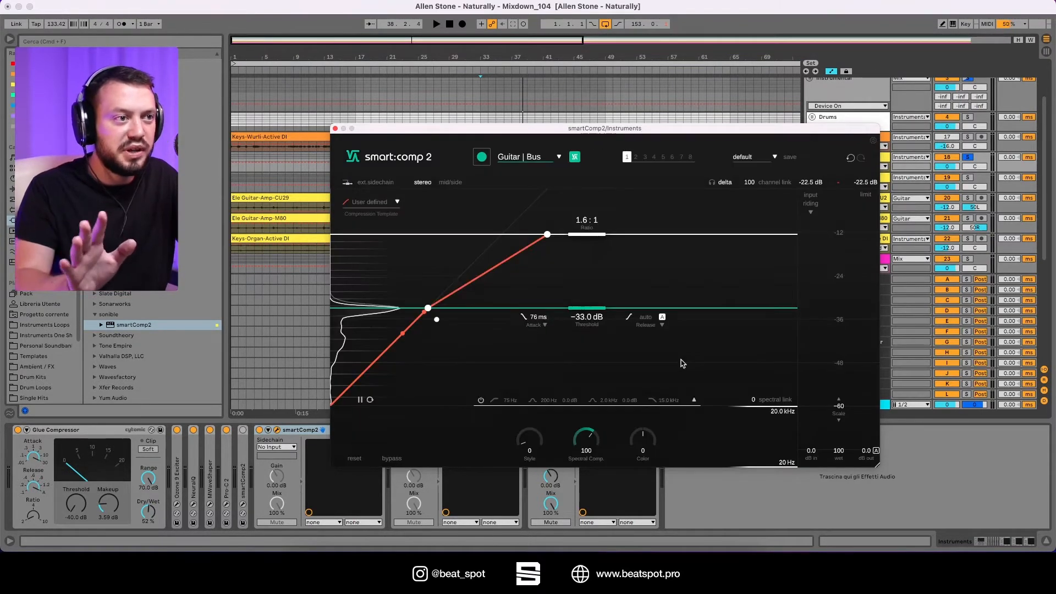
pyautogui.press('space')
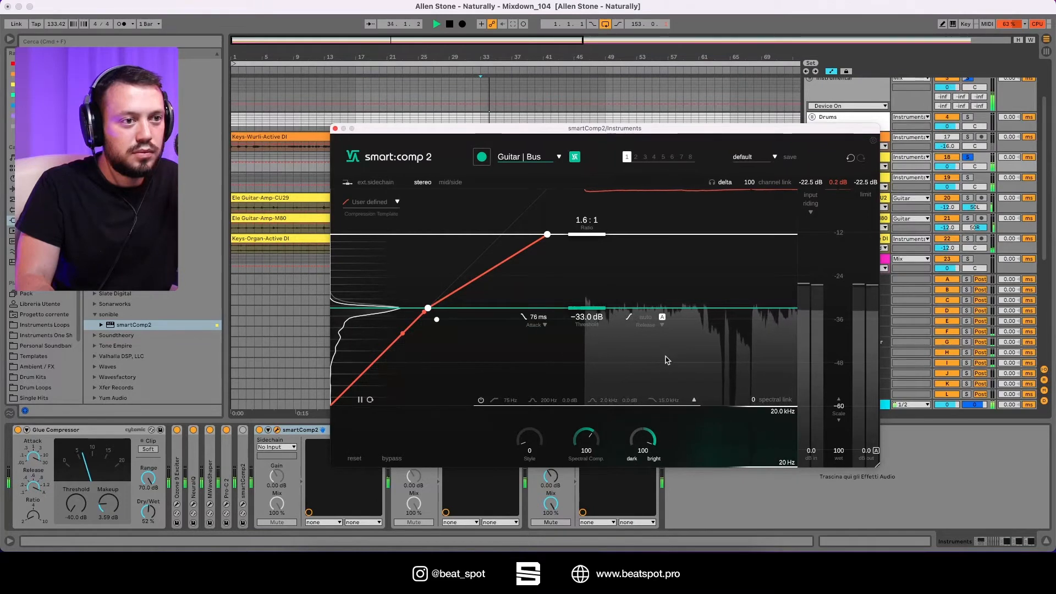
pyautogui.moveTo(642, 440); pyautogui.dragTo(553, 21)
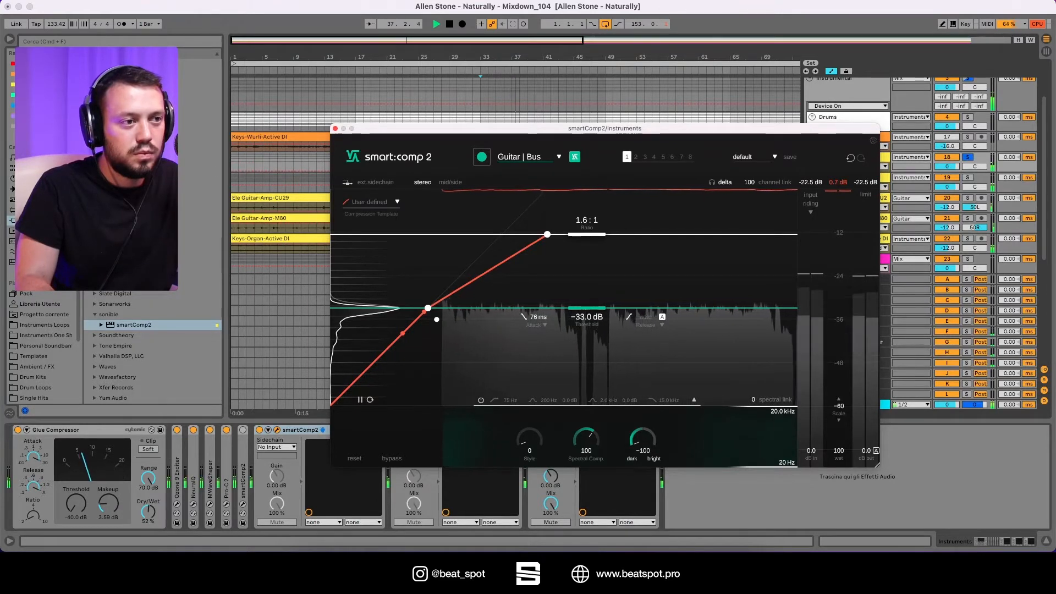
pyautogui.press('space')
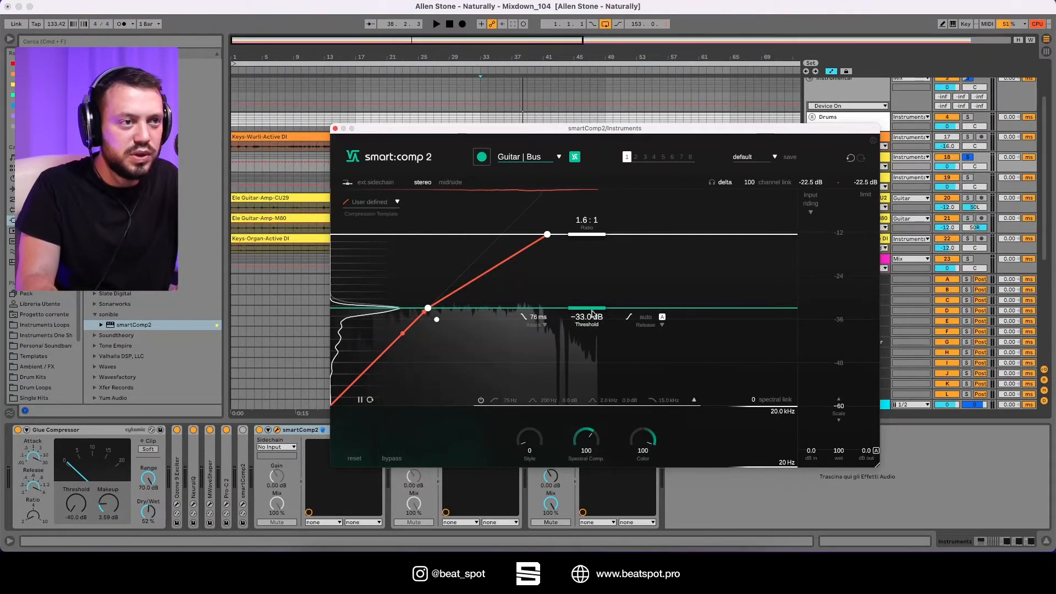
# Turn off automatic release in the Instruments smartComp2, set Release to 40 ms and lower the threshold to −35.1 dB during playback
pyautogui.press('space')
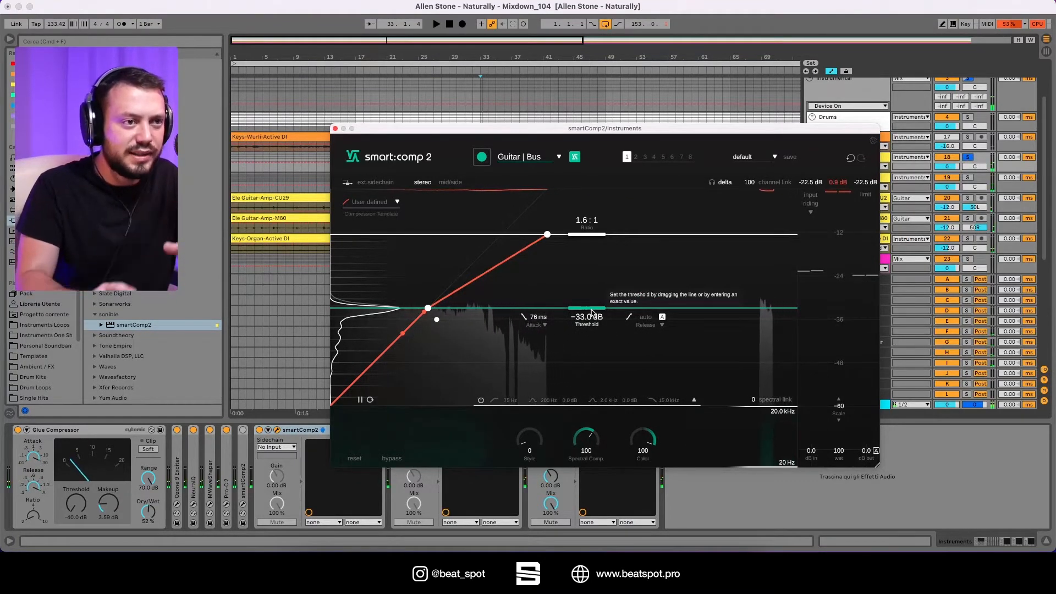
pyautogui.click(662, 318)
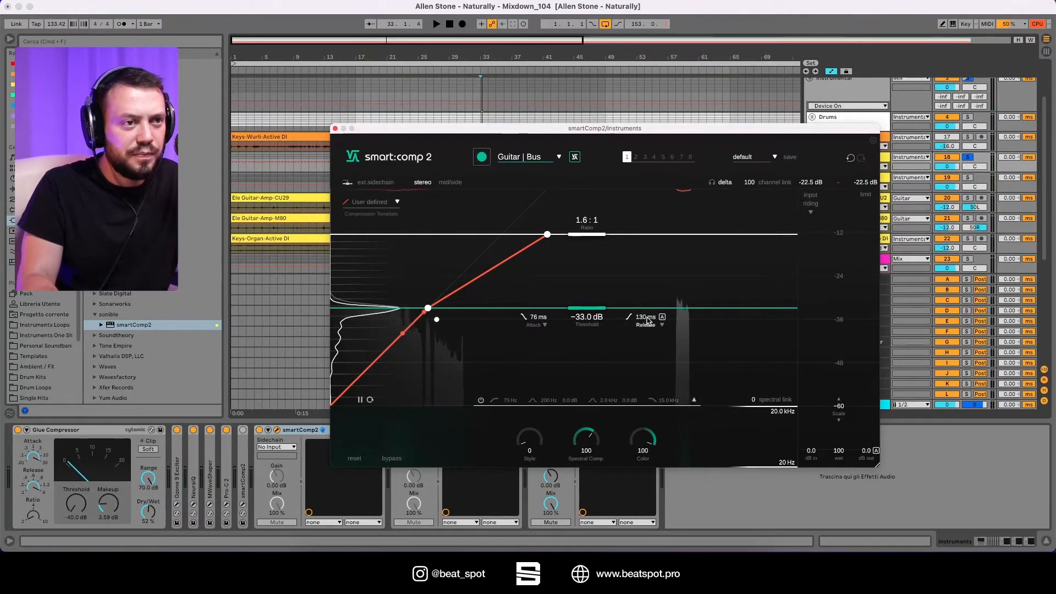
pyautogui.moveTo(642, 335); pyautogui.dragTo(646, 329)
pyautogui.press('space')
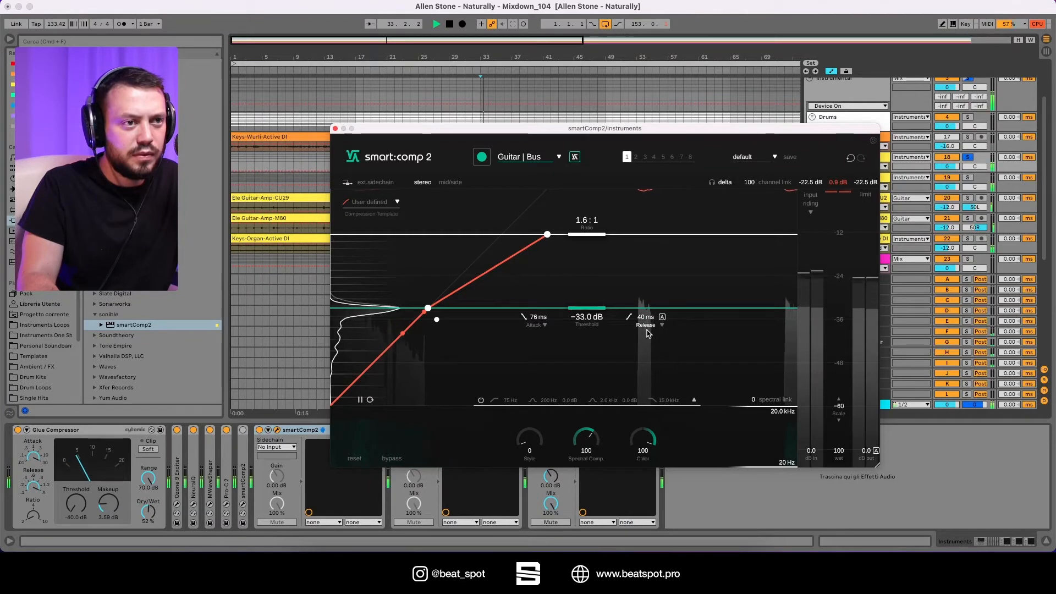
pyautogui.moveTo(583, 308); pyautogui.dragTo(579, 316)
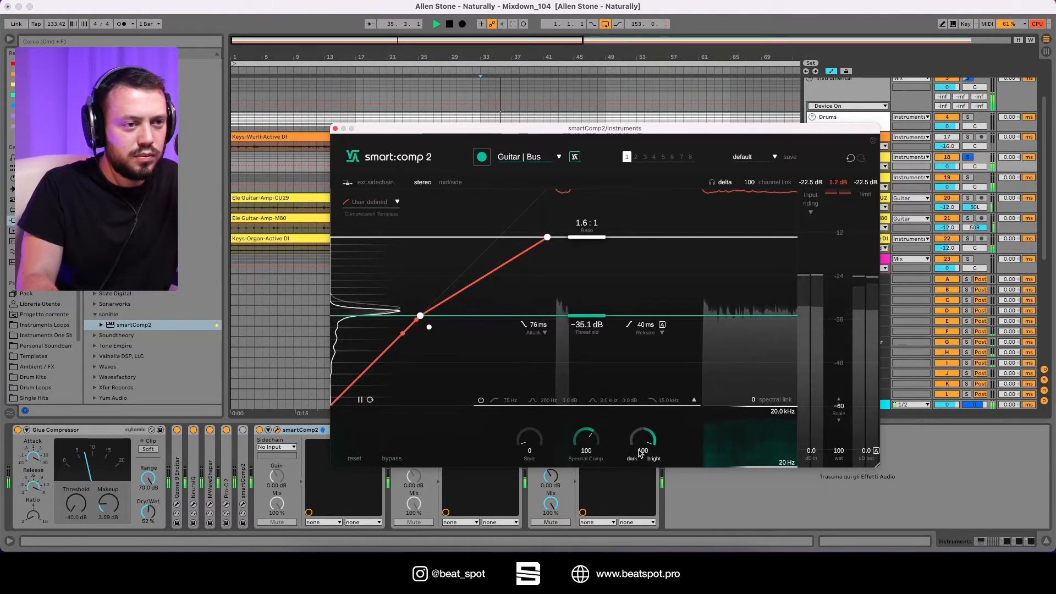
# Audition Color down to about −90 and return it to 100, and compare low and high Spectral Comp. values, leaving 150
pyautogui.moveTo(641, 451); pyautogui.dragTo(628, 494)
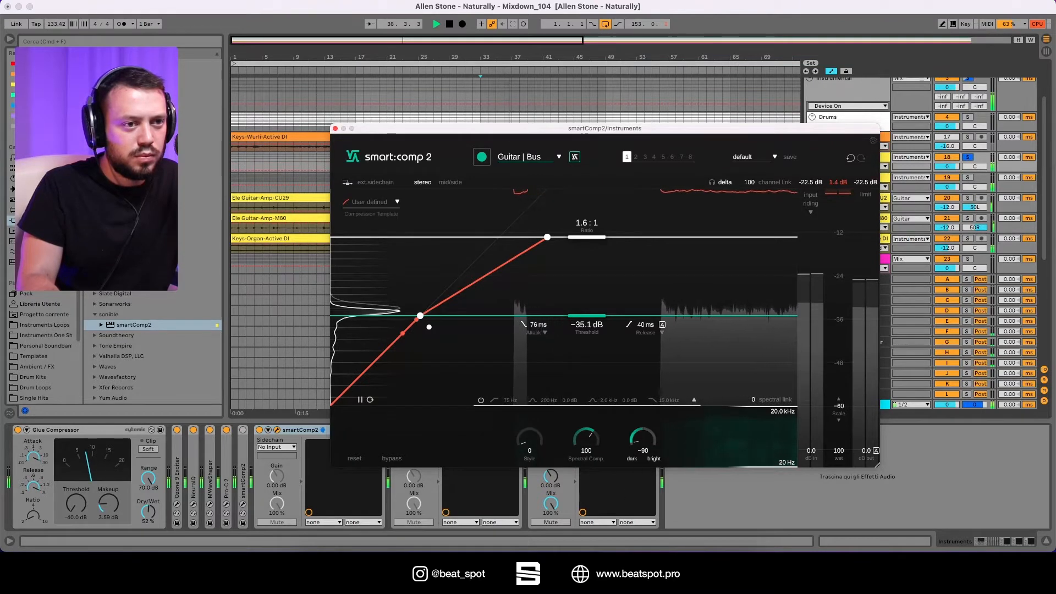
pyautogui.moveTo(624, 583); pyautogui.dragTo(623, 393)
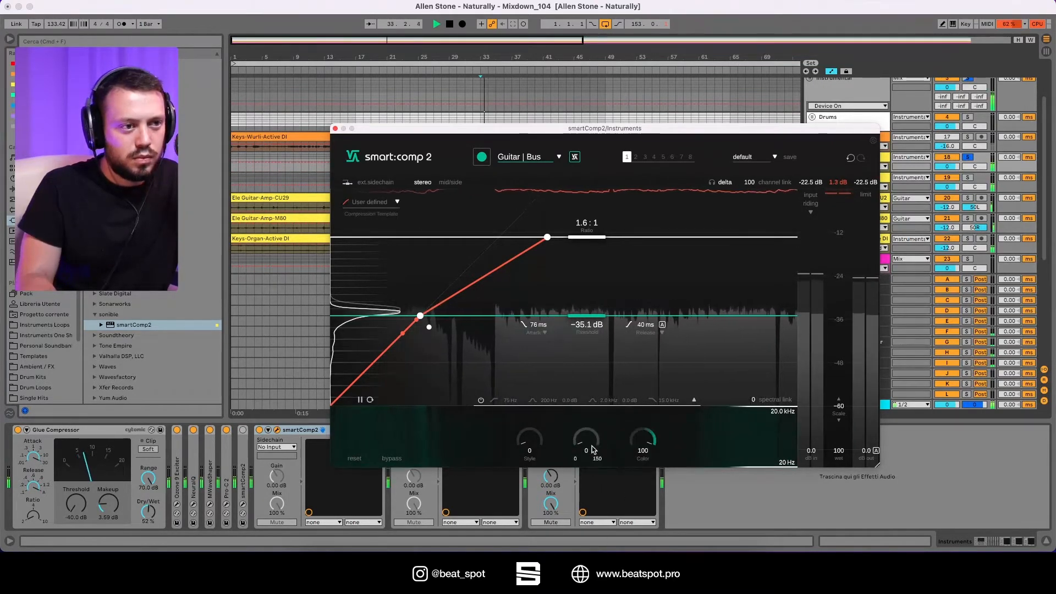
pyautogui.moveTo(569, 438); pyautogui.dragTo(600, 278)
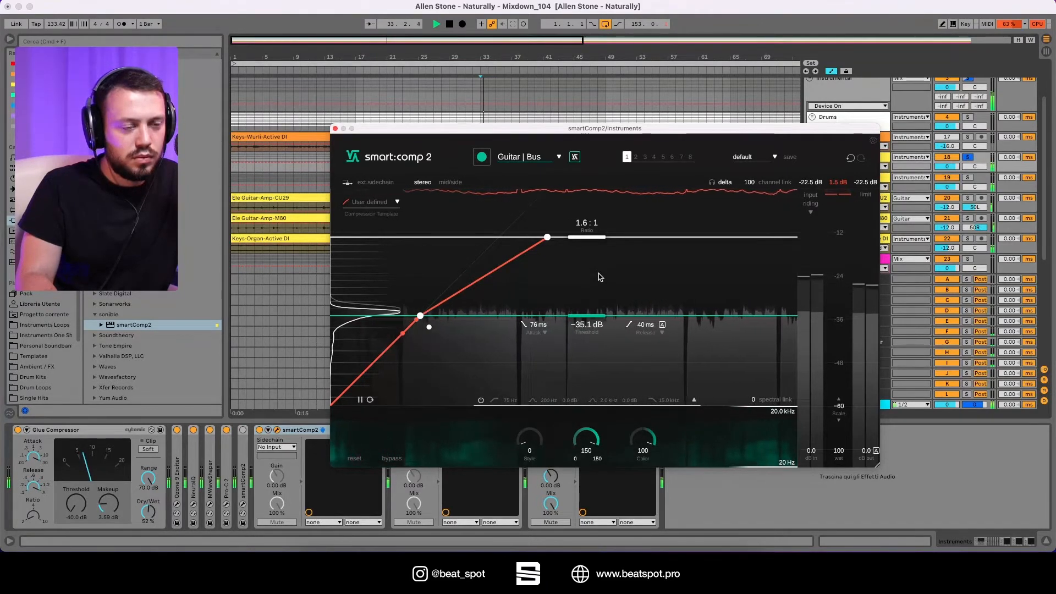
pyautogui.moveTo(600, 277); pyautogui.dragTo(599, 567)
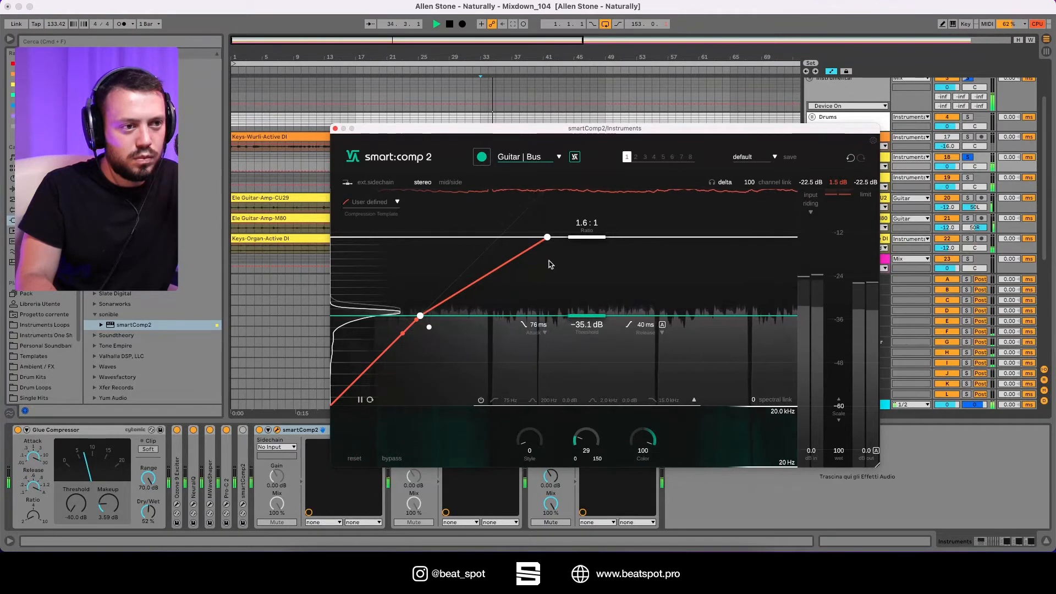
pyautogui.moveTo(551, 265); pyautogui.dragTo(560, 206)
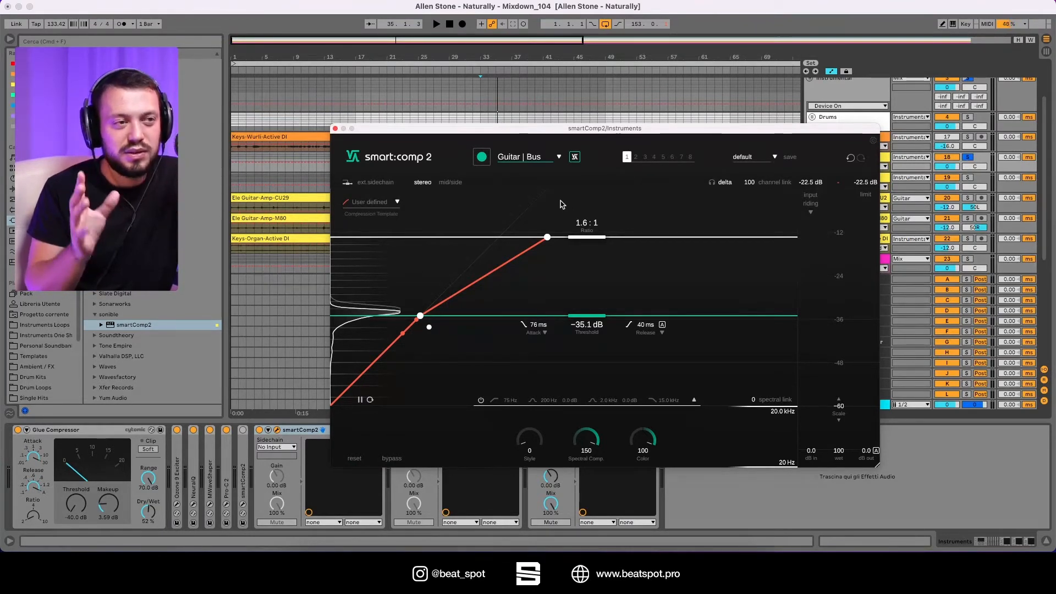
# Replay the Instruments group while auditioning Style between clean and dirty, and settle on a Style of 60
pyautogui.press('space')
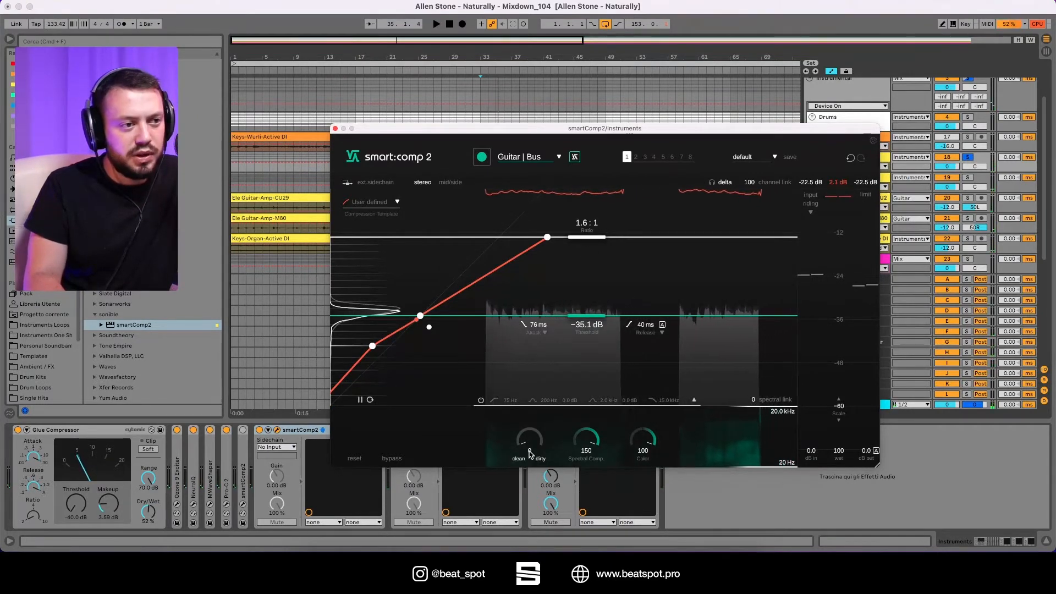
pyautogui.press('space')
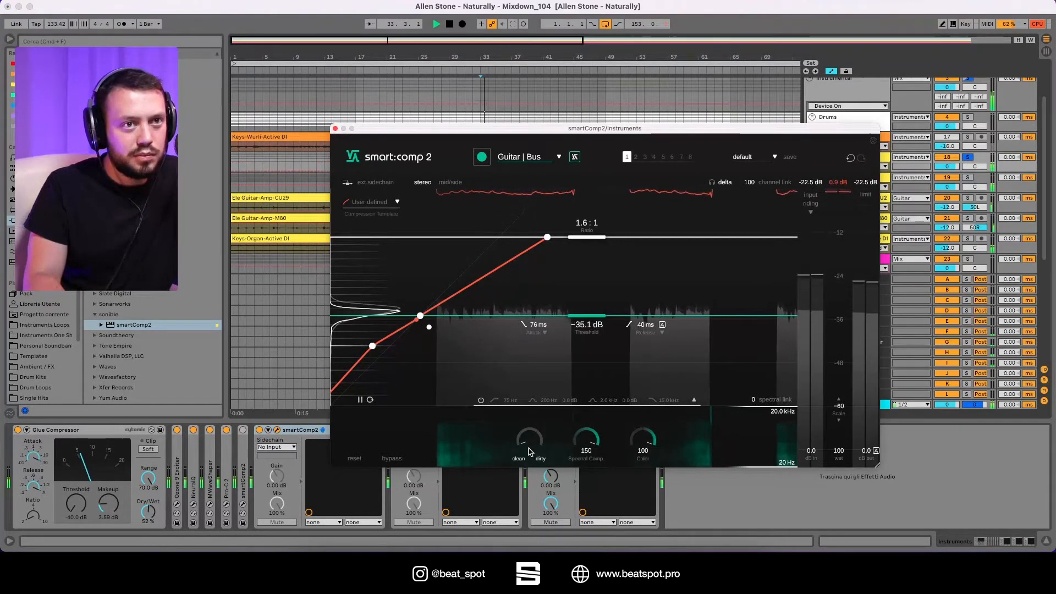
pyautogui.moveTo(527, 440); pyautogui.dragTo(530, 424)
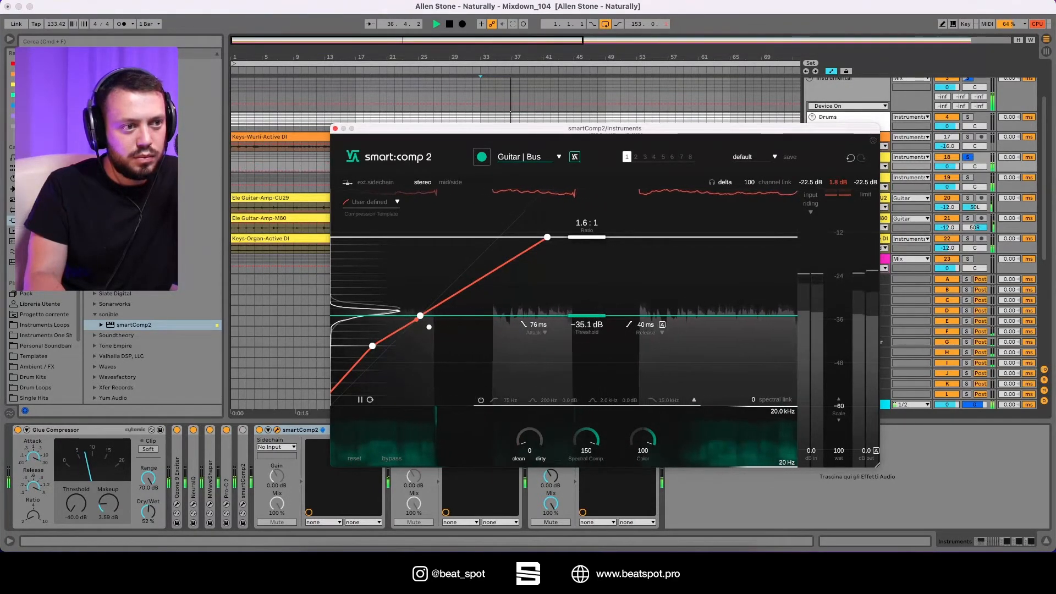
pyautogui.moveTo(529, 440); pyautogui.dragTo(486, 246)
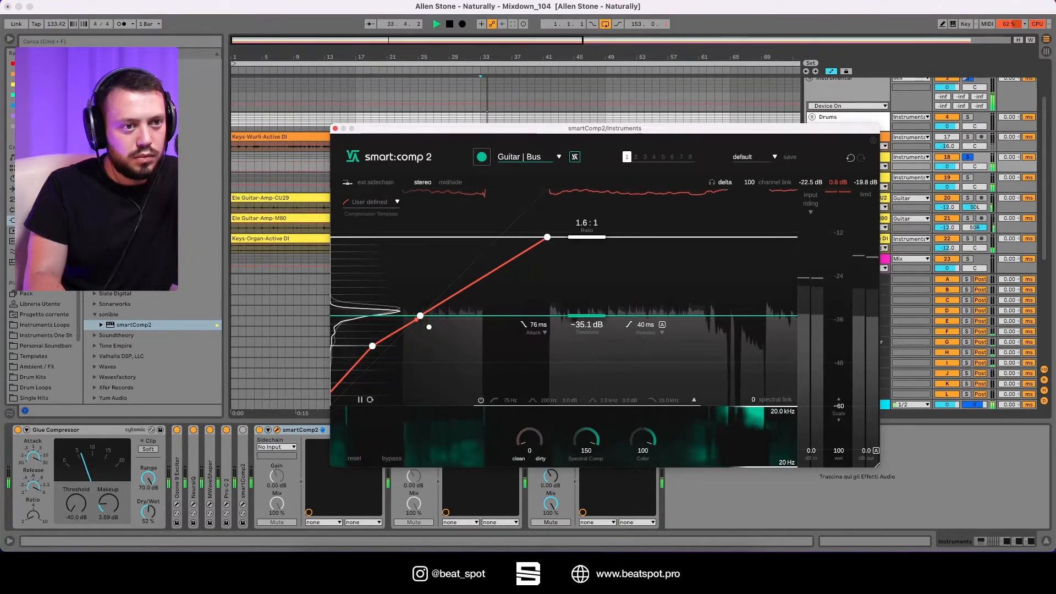
pyautogui.moveTo(461, 277); pyautogui.dragTo(451, 371)
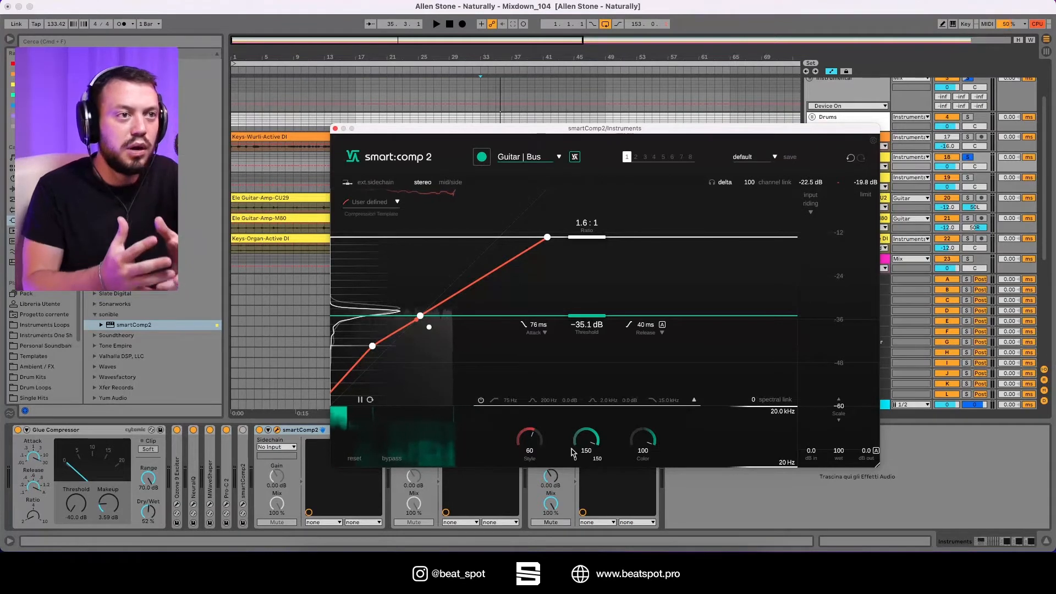
# Play the Instruments group from bar 33 and compare it with smartComp2 switched off and on
pyautogui.press('space')
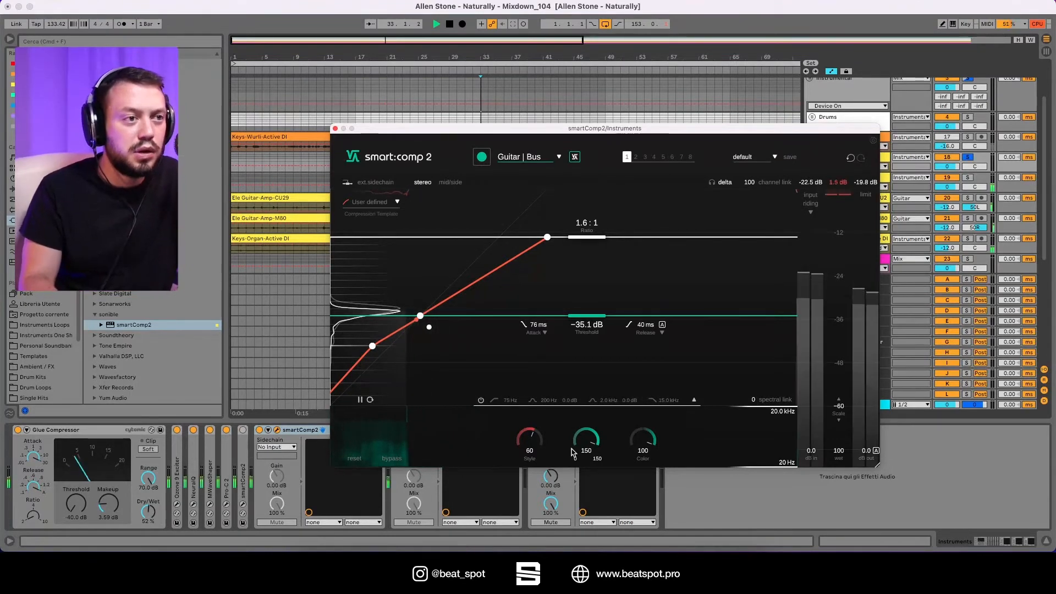
pyautogui.click(259, 429)
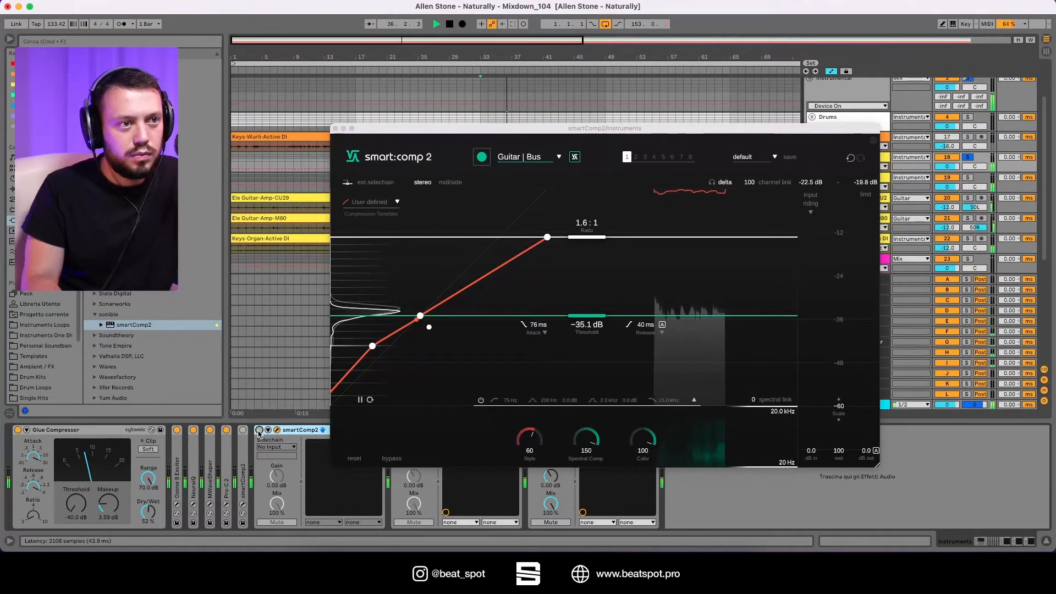
pyautogui.click(259, 430)
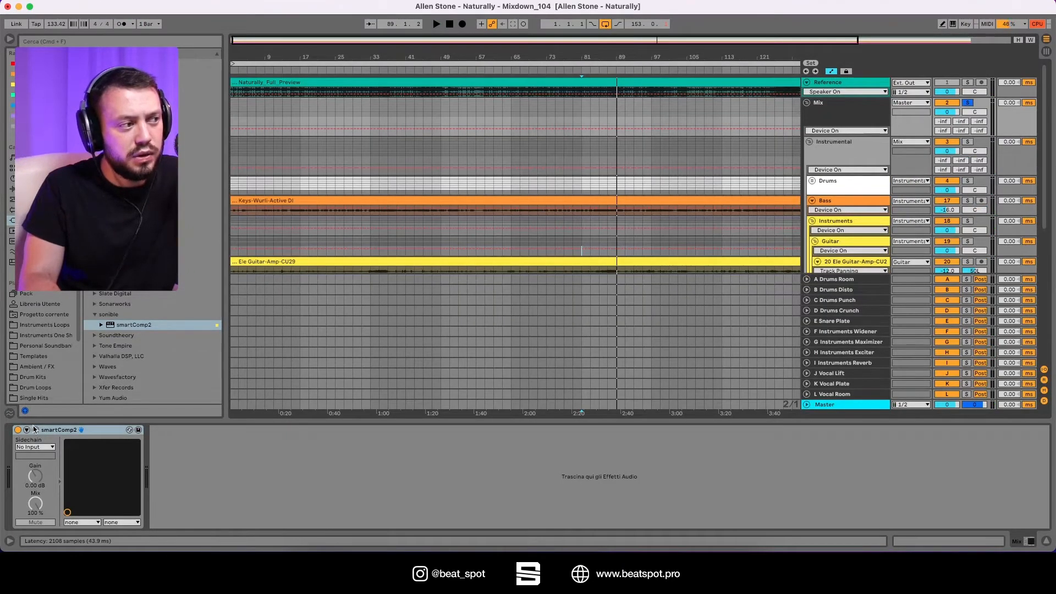
# Open smartComp2 on the Mix group, move its window clear of the device chain and play the mix from bar 81
pyautogui.click(35, 430)
pyautogui.moveTo(465, 69); pyautogui.dragTo(594, 184)
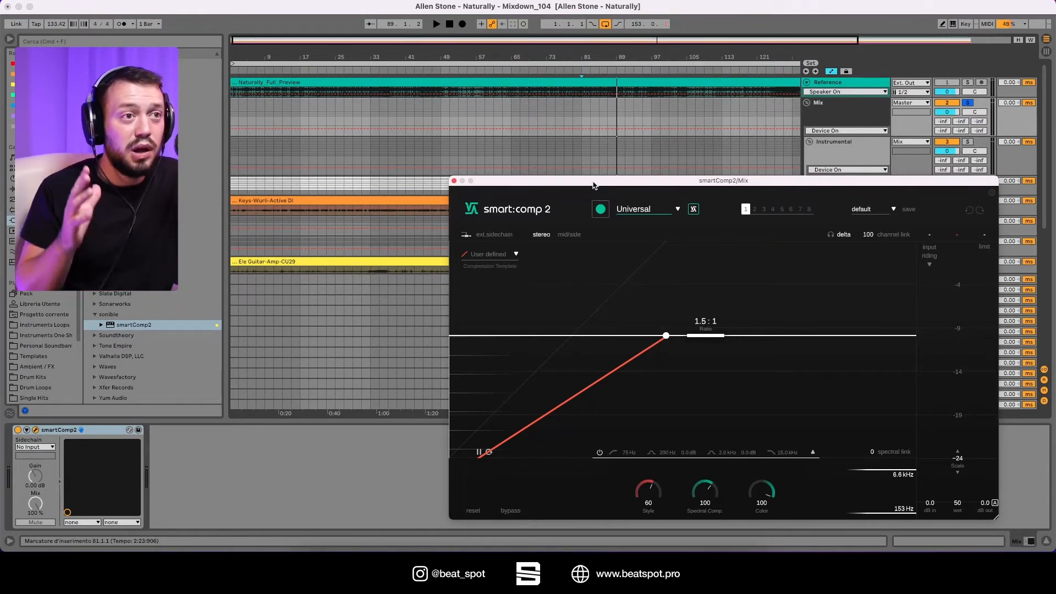
pyautogui.moveTo(593, 186); pyautogui.dragTo(552, 142)
pyautogui.press('space')
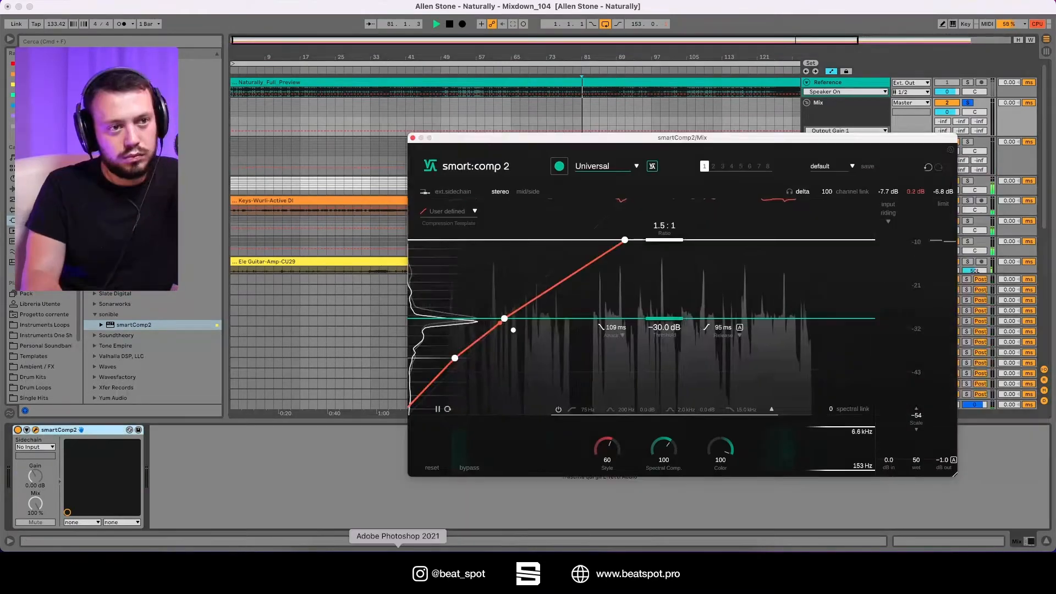
# Compare the mix with smartComp2 repeatedly switched off and on, resetting its output gain to 0.0 dB
pyautogui.click(17, 430)
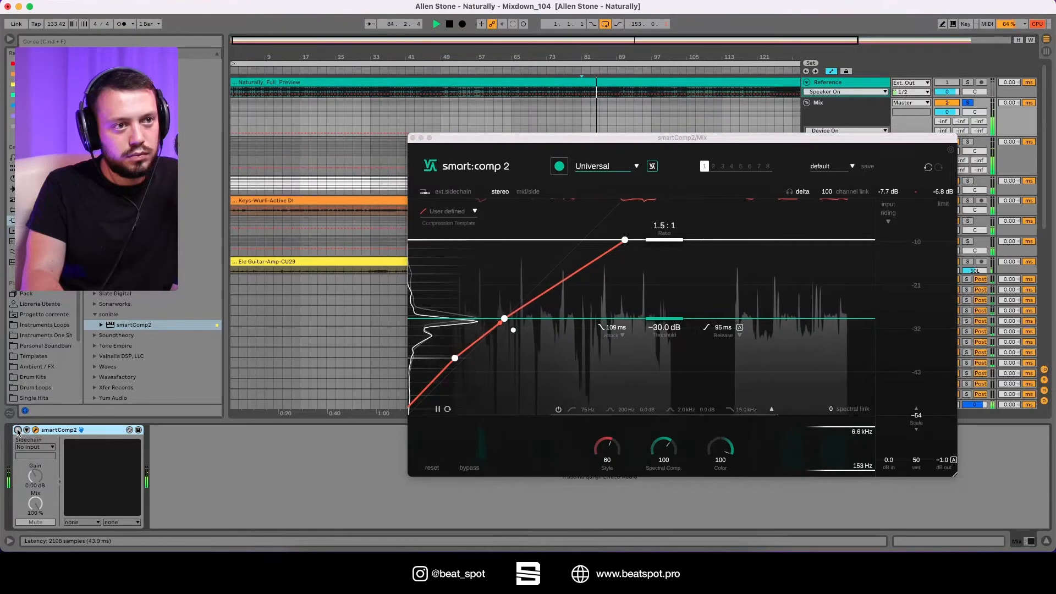
pyautogui.click(18, 430)
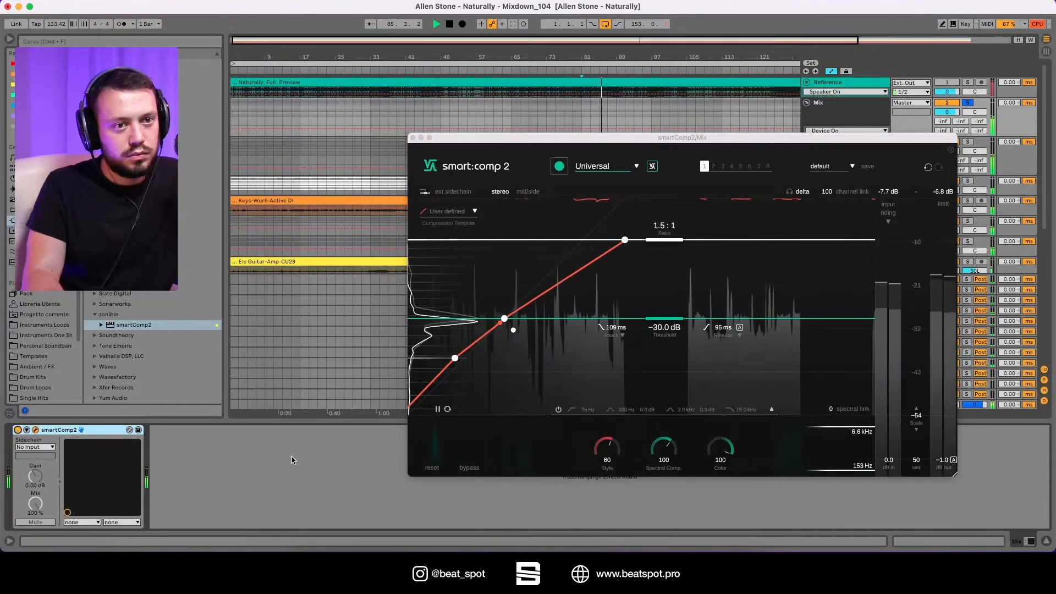
pyautogui.doubleClick(942, 463)
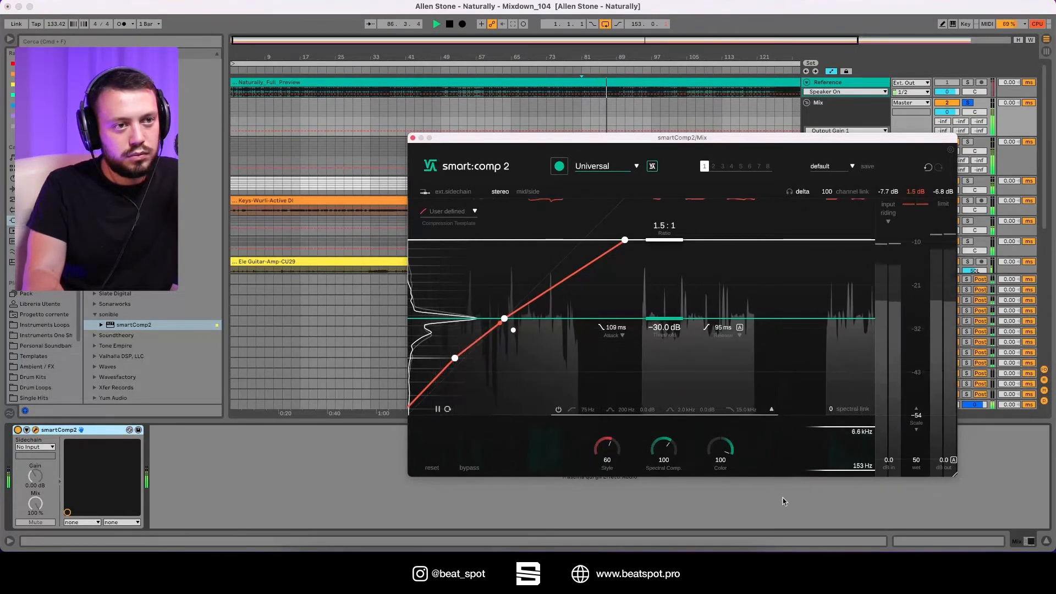
pyautogui.click(17, 430)
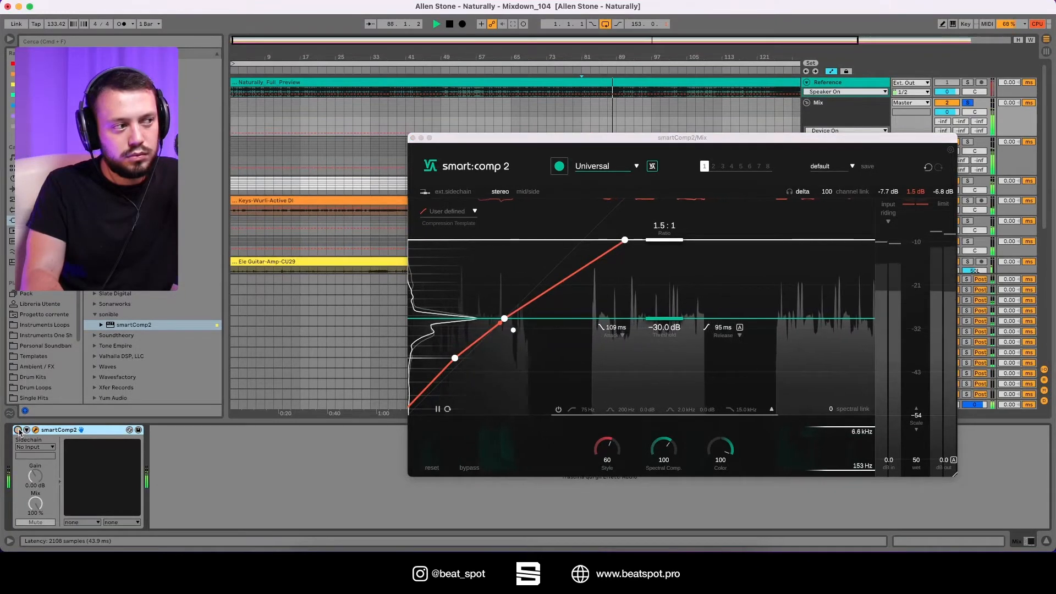
pyautogui.click(18, 430)
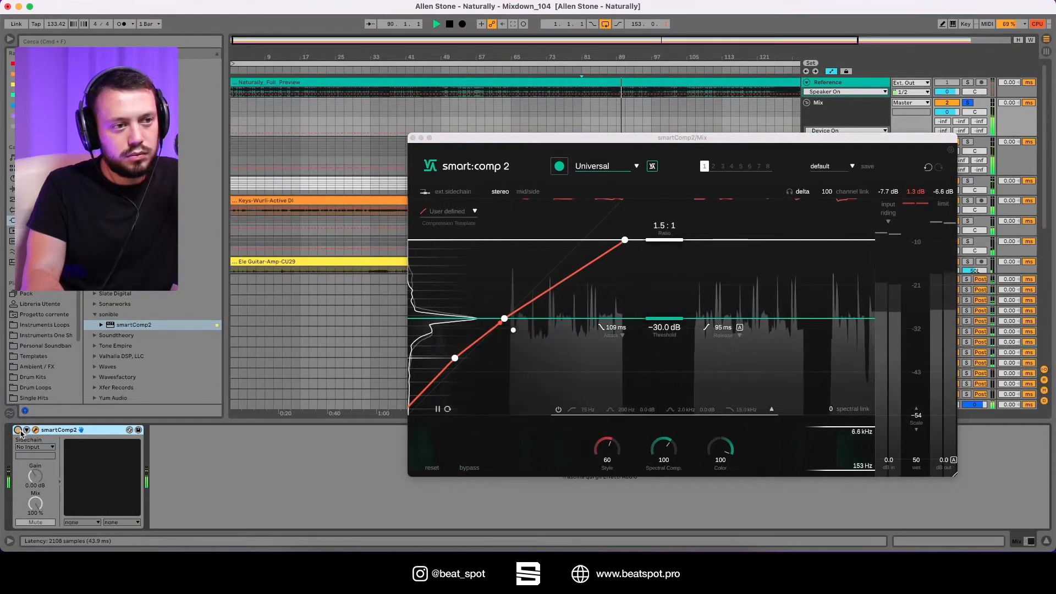
pyautogui.click(19, 431)
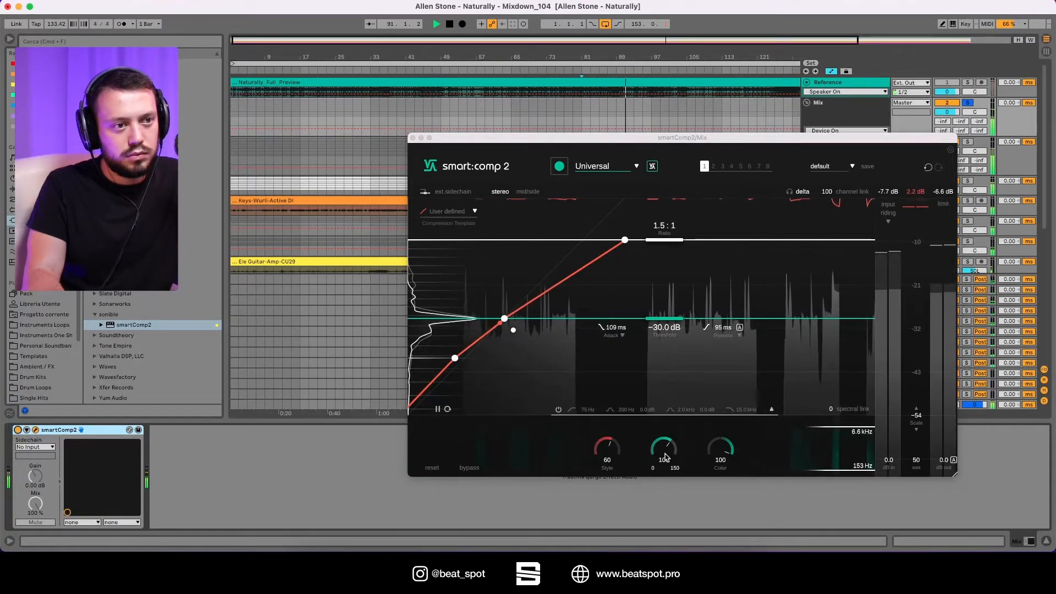
# Try Spectral Comp. at 150 on the Mix compressor, lower it again and close the plug-in window
pyautogui.moveTo(664, 448); pyautogui.dragTo(659, 162)
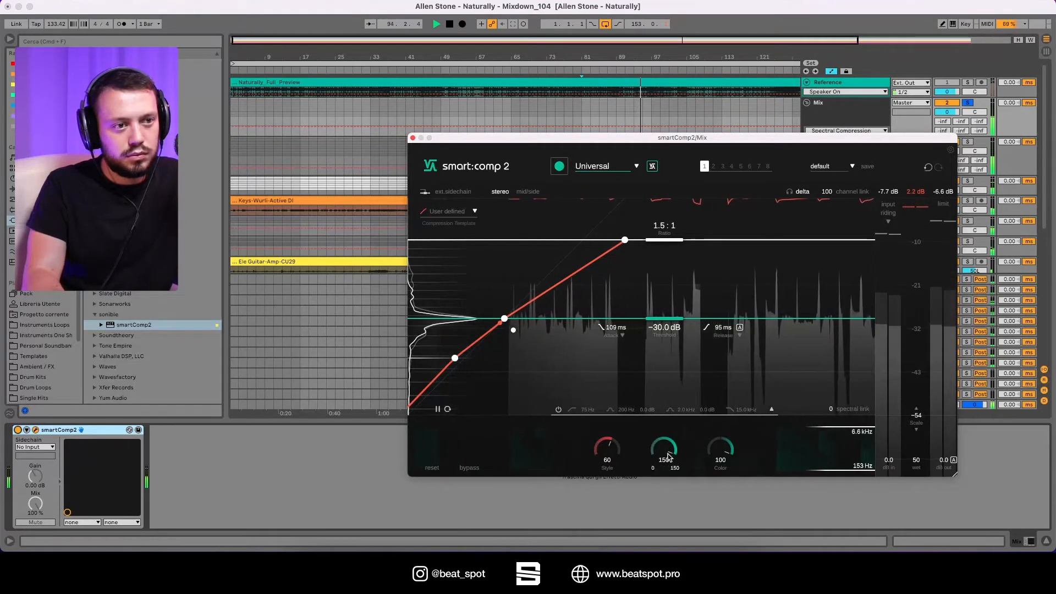
pyautogui.moveTo(662, 449); pyautogui.dragTo(660, 528)
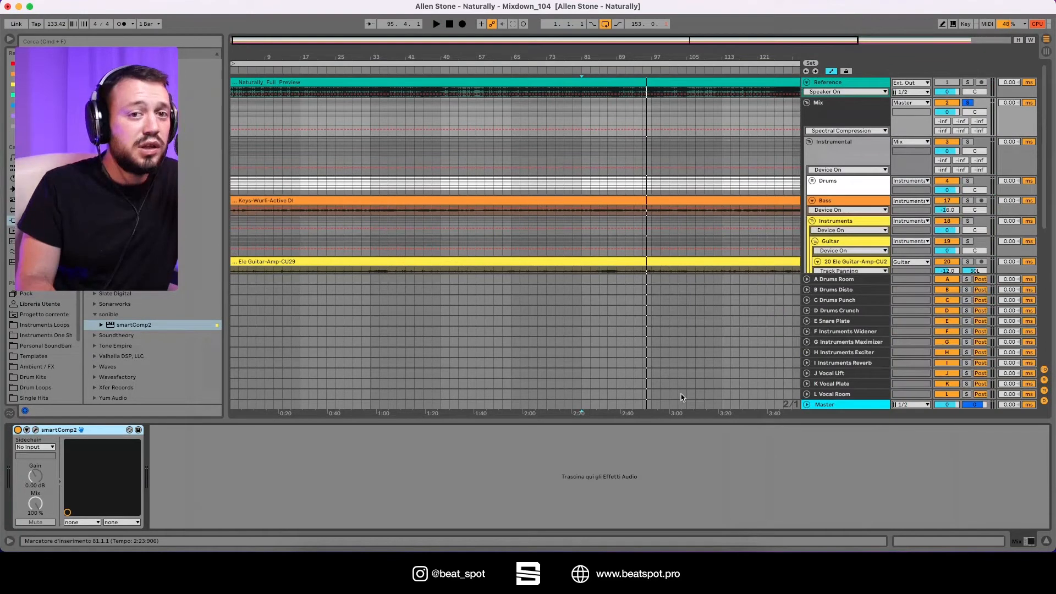
pyautogui.click(414, 137)
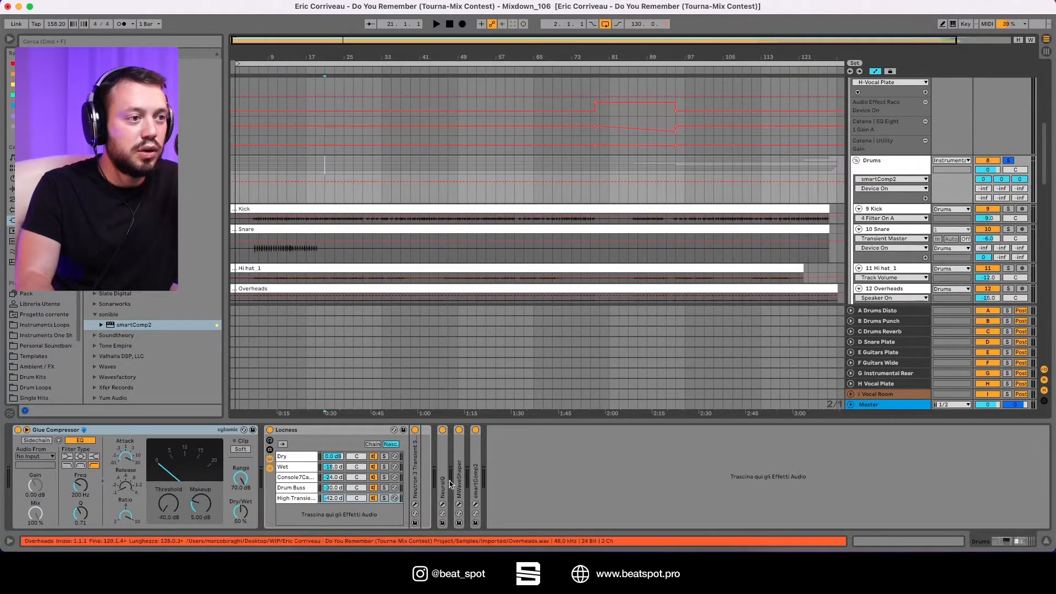
# Open smartComp2 on the Drums group of the Mixdown_106 project, play from bar 21 and compare the drums with it bypassed
pyautogui.click(475, 504)
pyautogui.press('space')
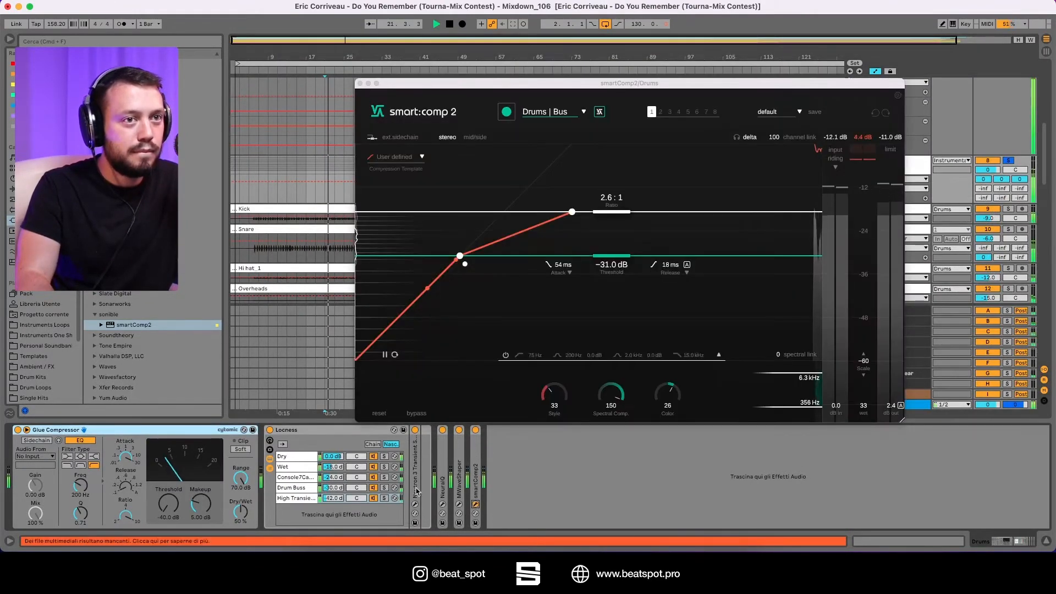
pyautogui.click(476, 430)
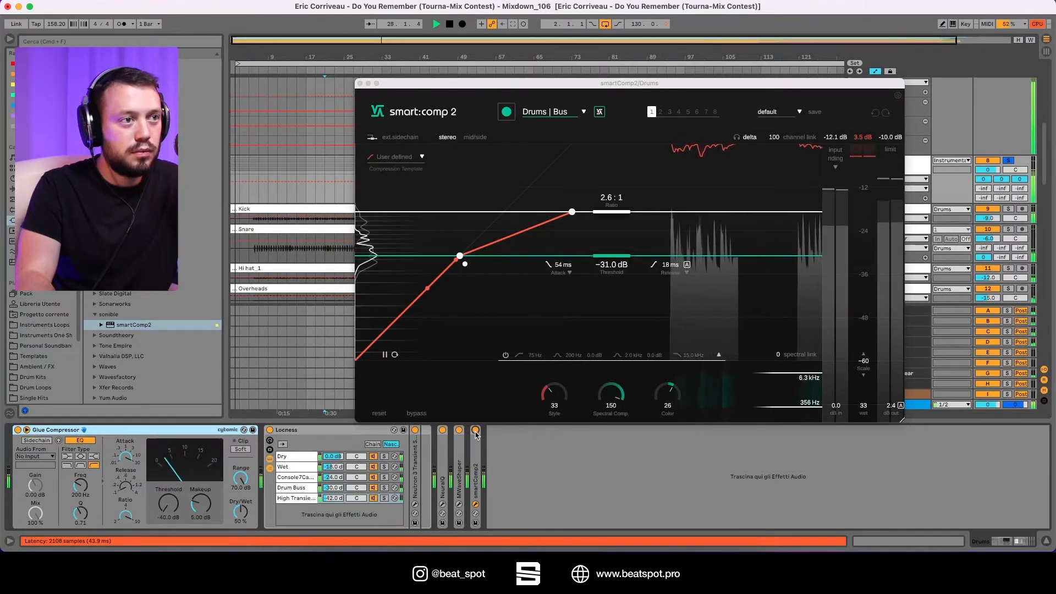
# Shift the lower point of the Drums compression curve, compare smartComp2 off and on again and close its window
pyautogui.moveTo(429, 291)
pyautogui.mouseDown()
pyautogui.moveTo(403, 264)
pyautogui.moveTo(380, 278)
pyautogui.moveTo(416, 290)
pyautogui.mouseUp()
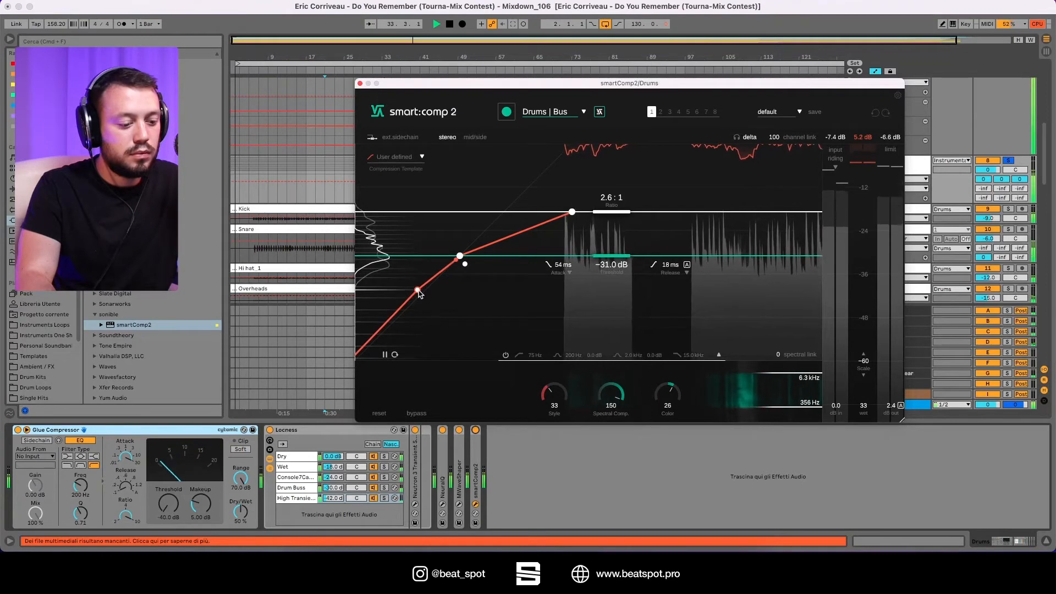
pyautogui.click(476, 431)
pyautogui.click(476, 431)
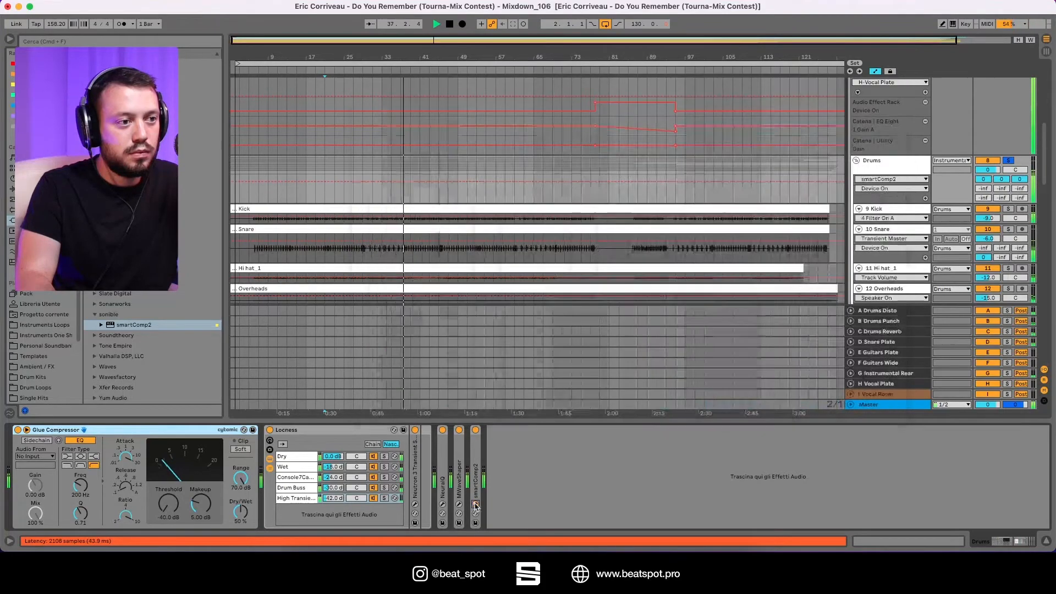
pyautogui.click(476, 503)
# Show the device chains of the Instruments and EGTR Lead groups, and select the EG group that holds a smartComp2
pyautogui.scroll(-10, 550, 247)
pyautogui.scroll(-4, 563, 245)
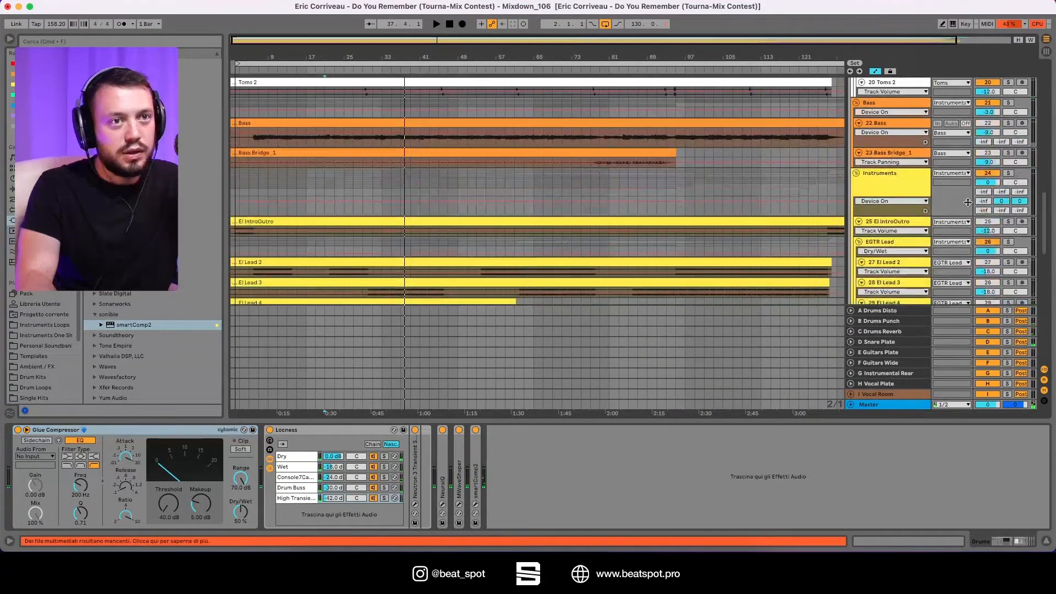
pyautogui.click(882, 185)
pyautogui.scroll(-4, 882, 170)
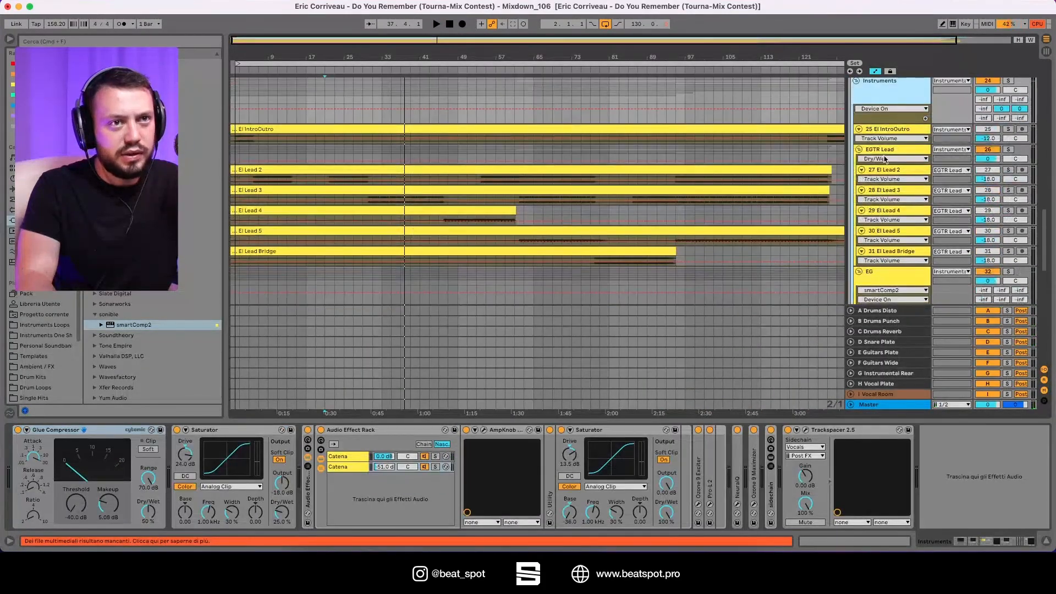
pyautogui.click(884, 151)
pyautogui.click(876, 273)
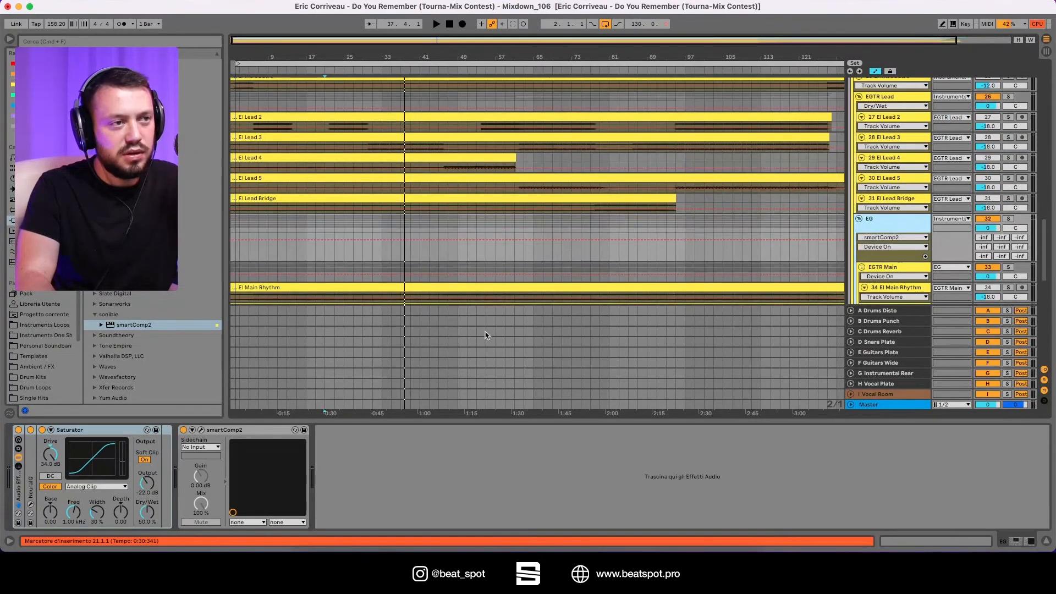
# Play the song from bar 21, select the EG group and open its smartComp2 plug-in window
pyautogui.press('space')
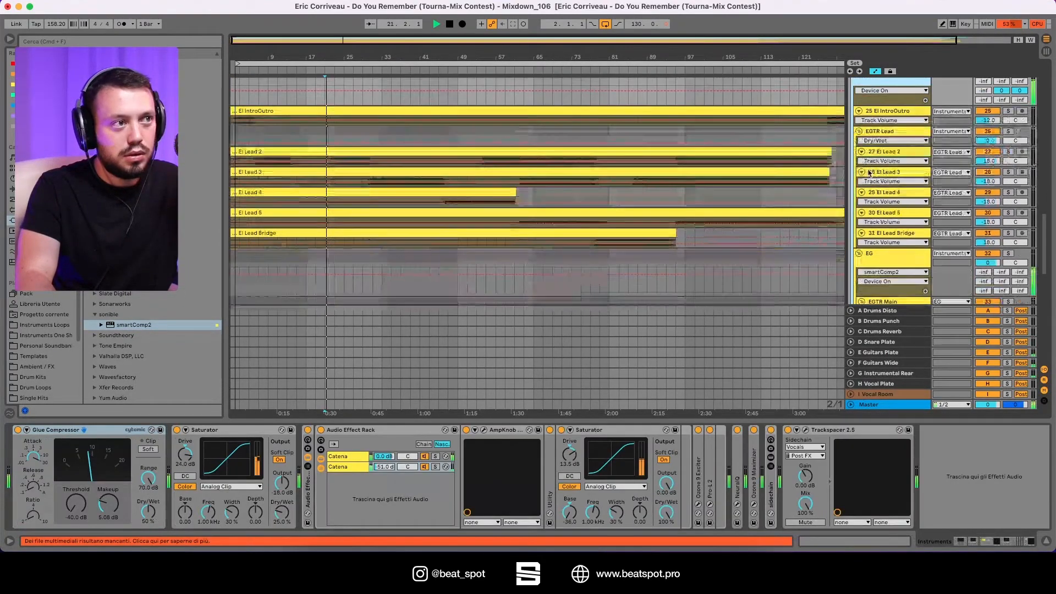
pyautogui.scroll(-3, 869, 173)
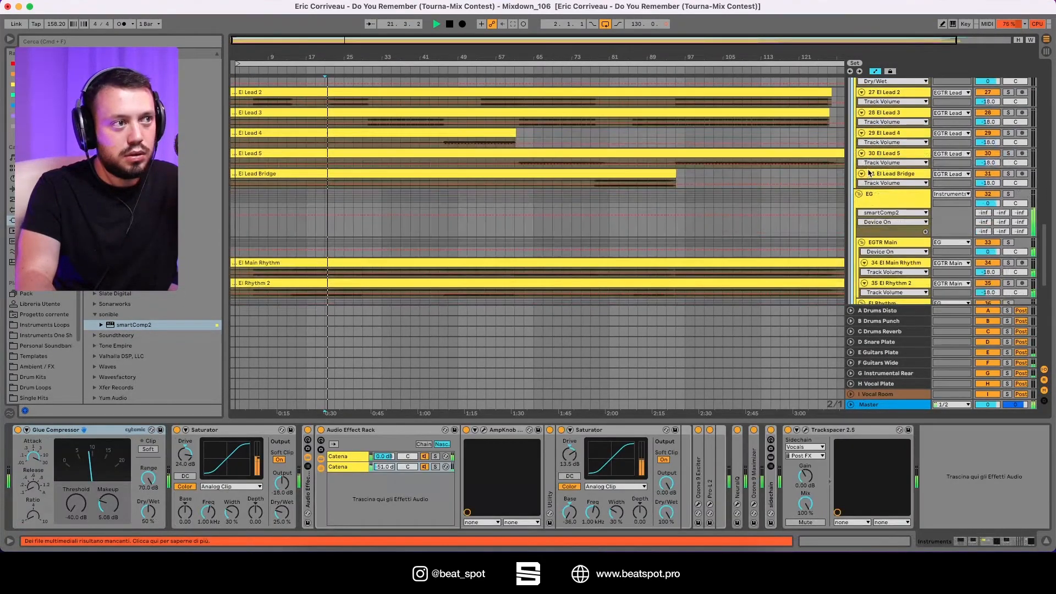
pyautogui.click(883, 202)
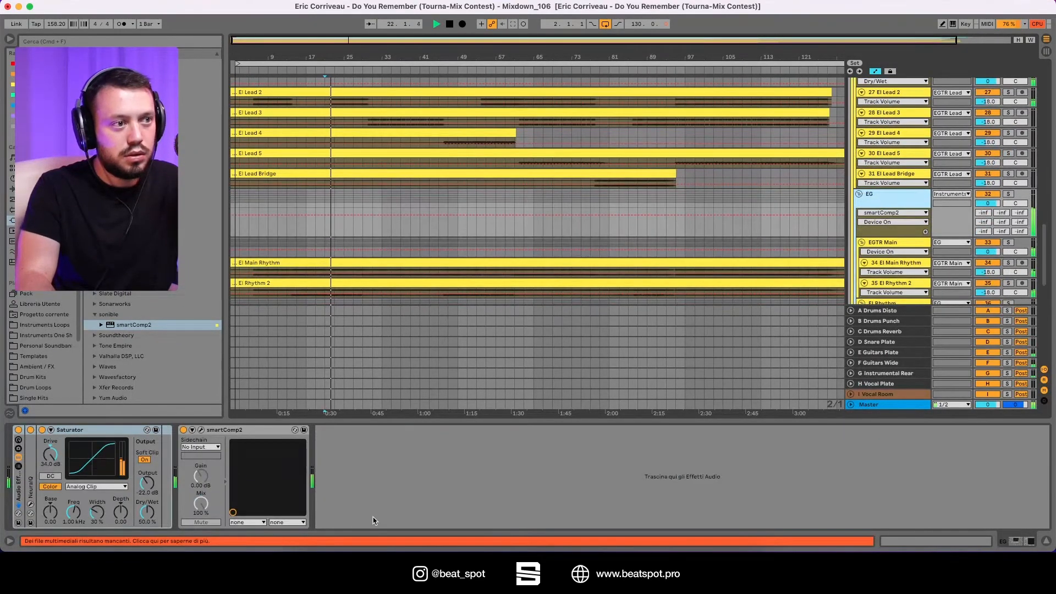
pyautogui.click(203, 431)
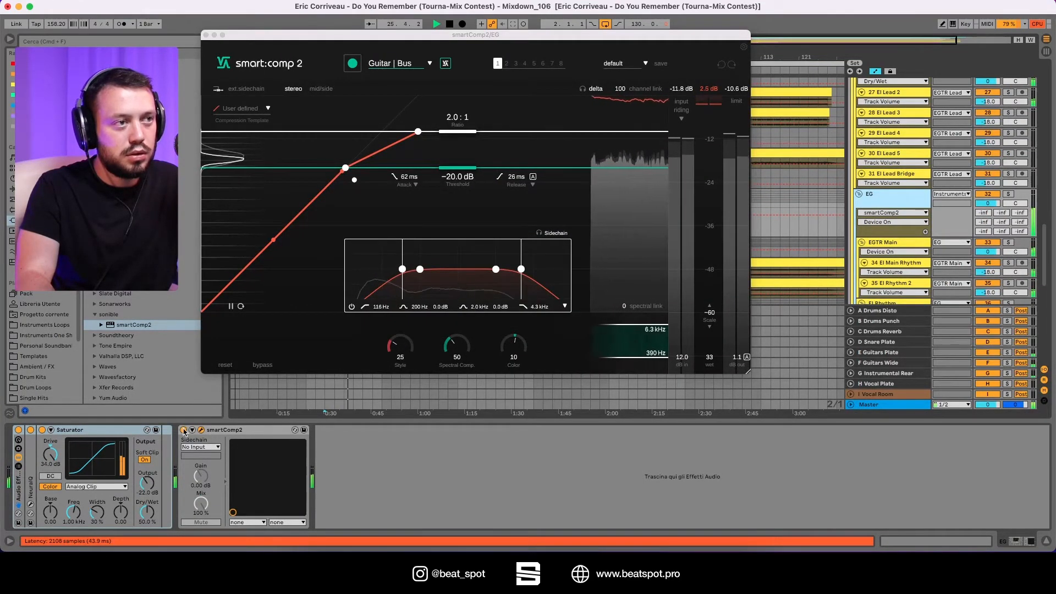
# Compare the EG guitars several times with smartComp2 switched off and on, leaving the plug-in enabled
pyautogui.click(183, 431)
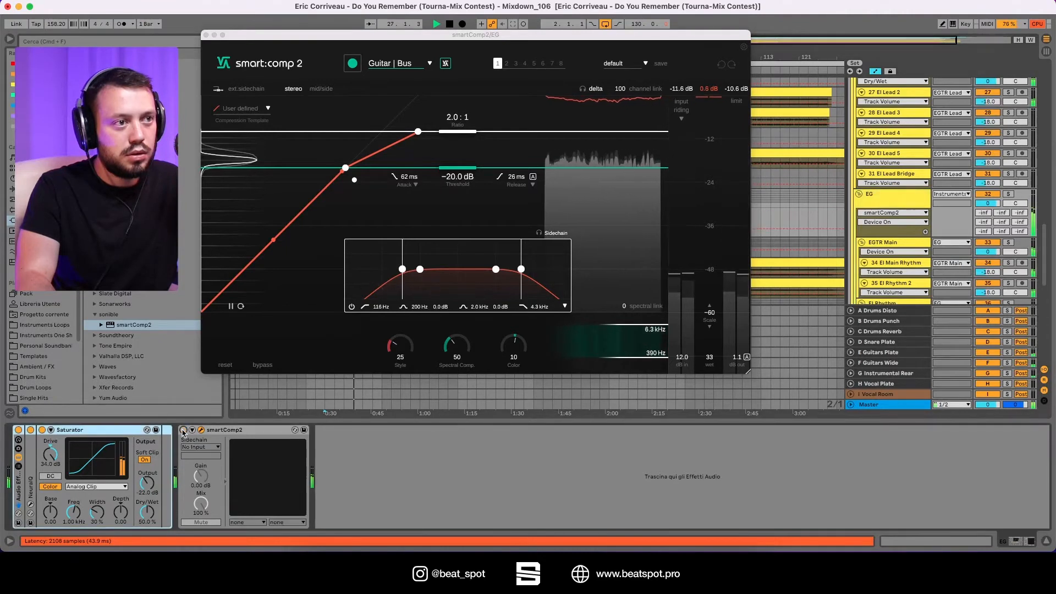
pyautogui.click(183, 431)
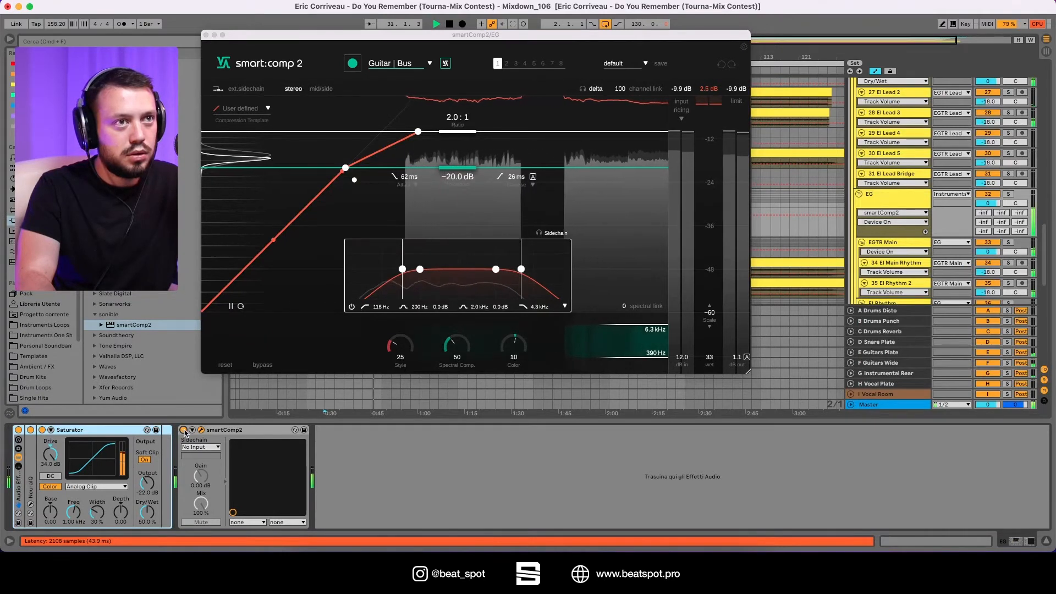
pyautogui.click(183, 430)
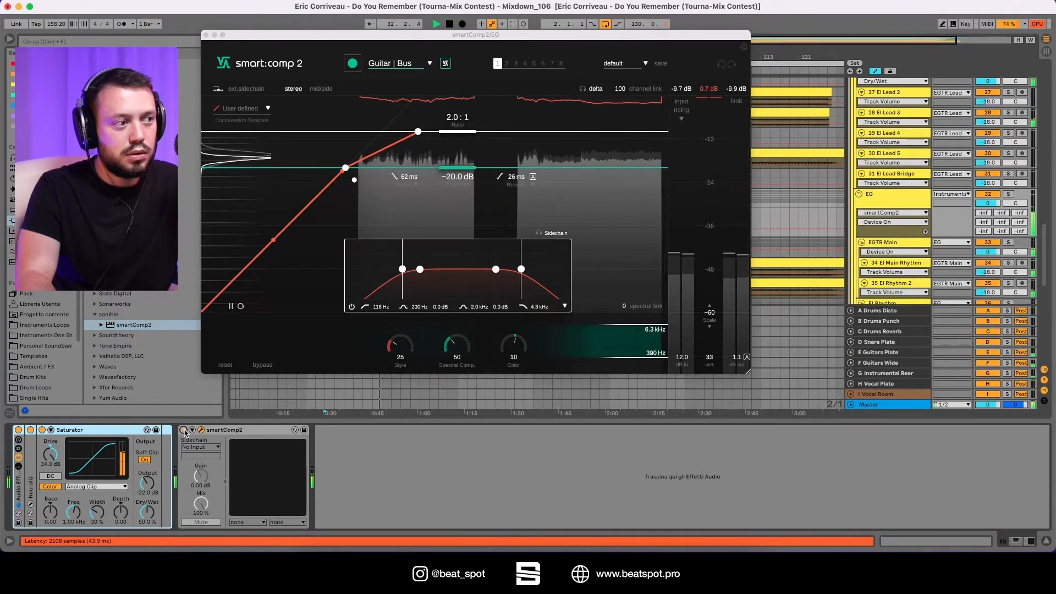
pyautogui.click(183, 431)
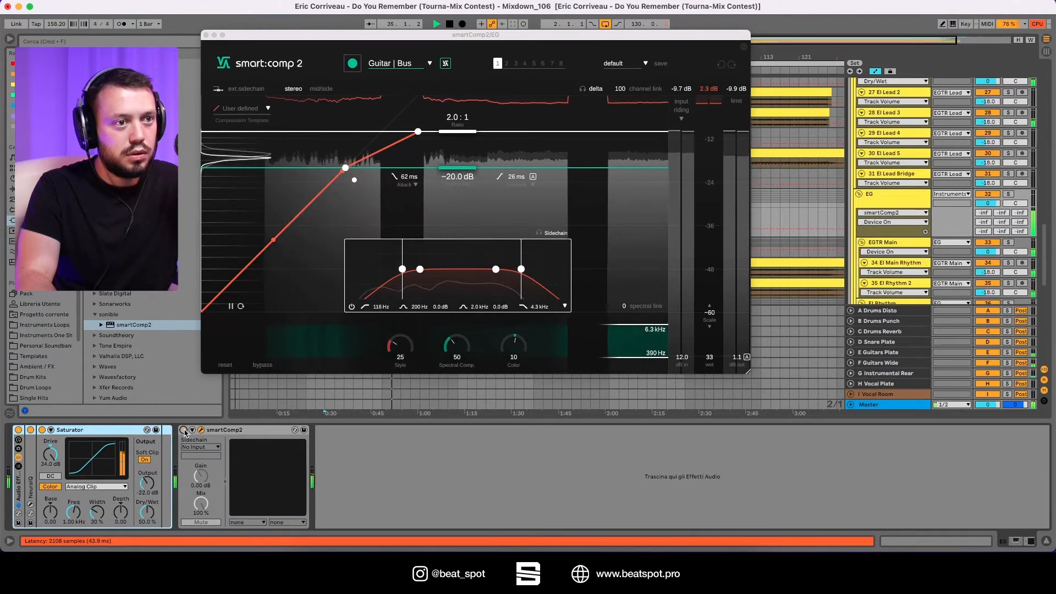
pyautogui.click(183, 430)
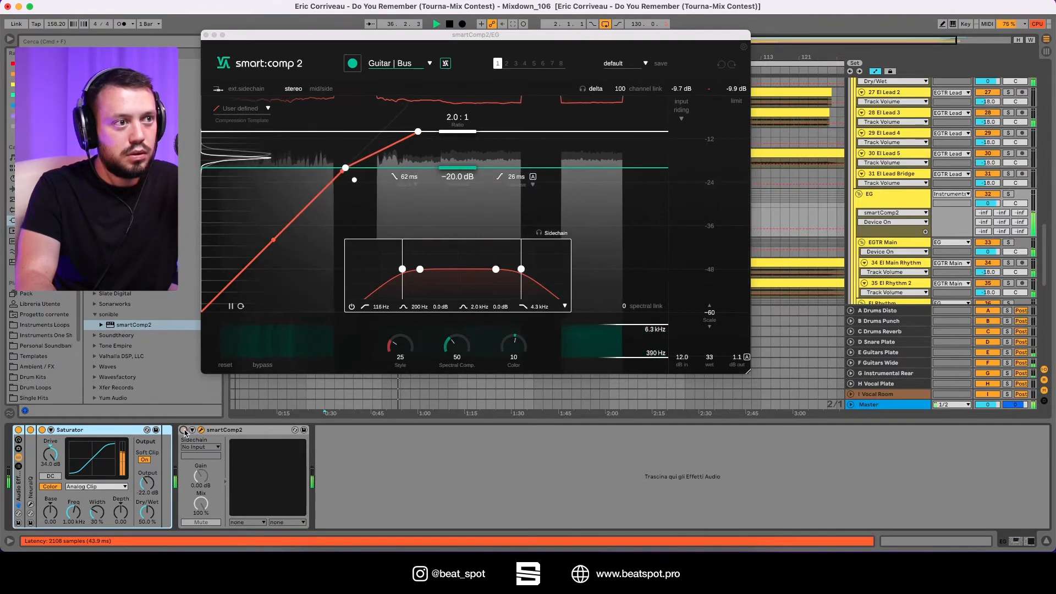
pyautogui.click(183, 430)
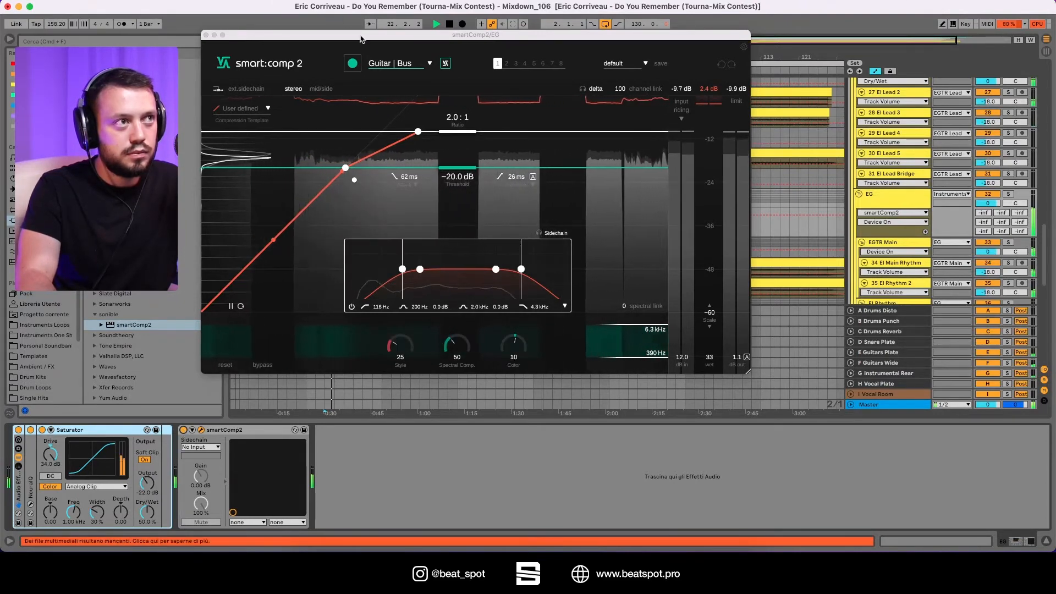
# Set the playback start to bar 29 in the arrangement, moving the smartComp2 window aside and back
pyautogui.moveTo(292, 34); pyautogui.dragTo(546, 108)
pyautogui.scroll(-3, 381, 237)
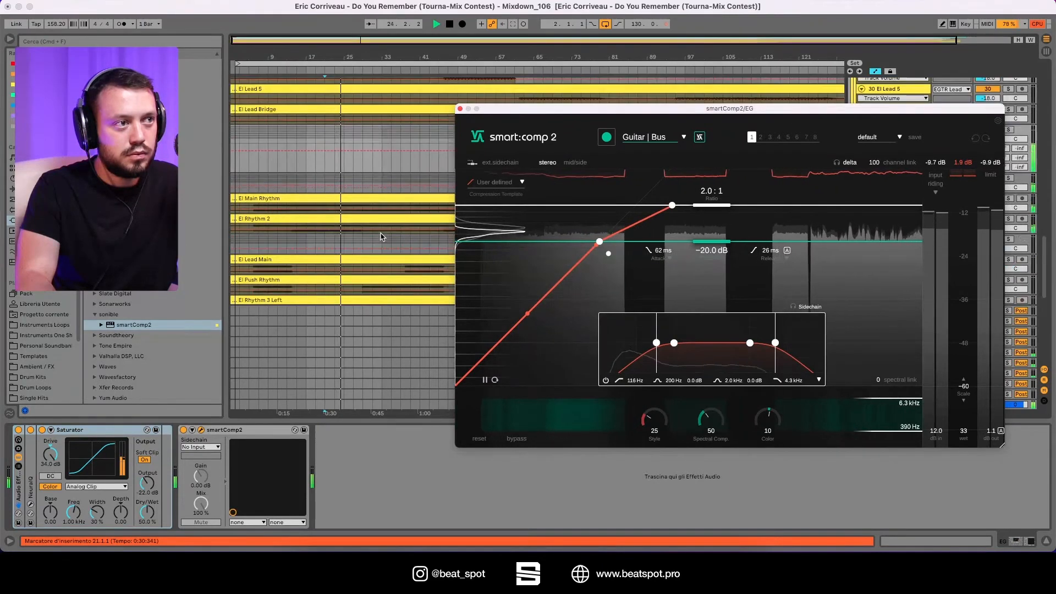
pyautogui.click(365, 170)
pyautogui.moveTo(500, 108); pyautogui.dragTo(349, 69)
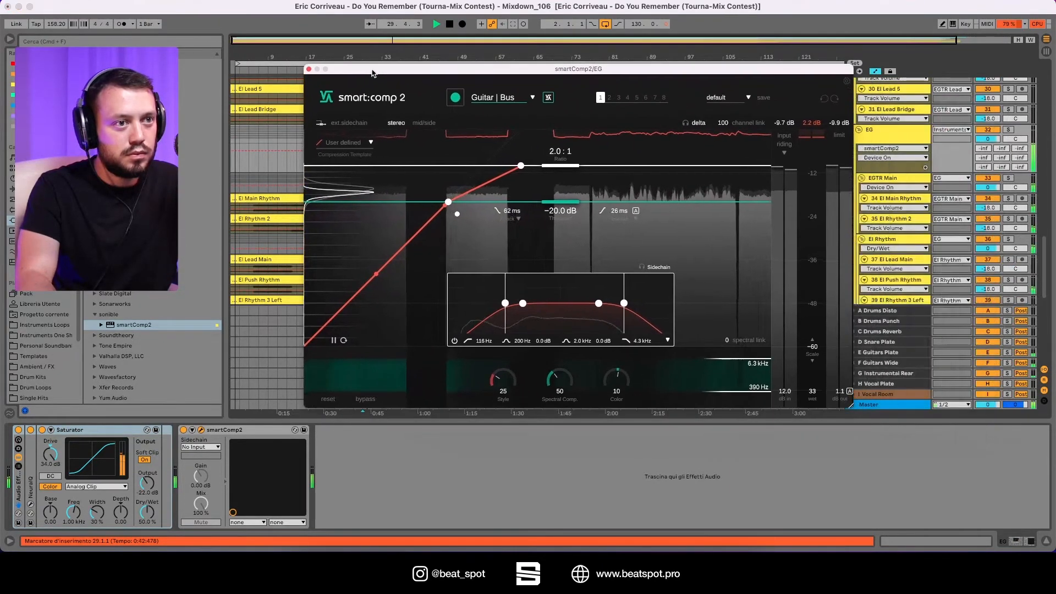
# Try Spectral Comp. at 150 and Color at 100 on the EG compressor, and compare the guitars with it bypassed
pyautogui.moveTo(605, 374); pyautogui.dragTo(553, 263)
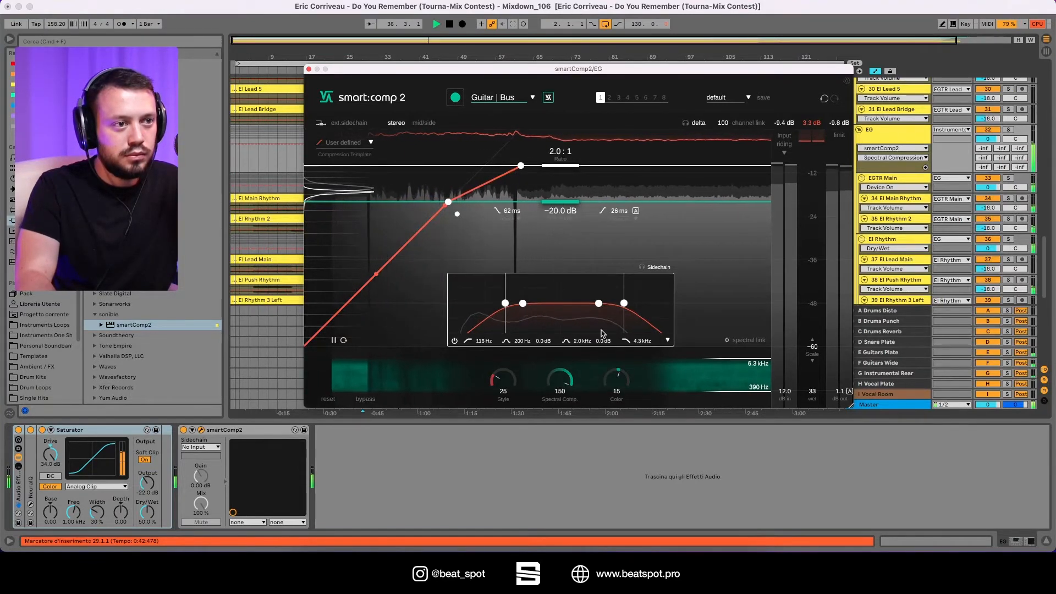
pyautogui.moveTo(616, 395); pyautogui.dragTo(620, 325)
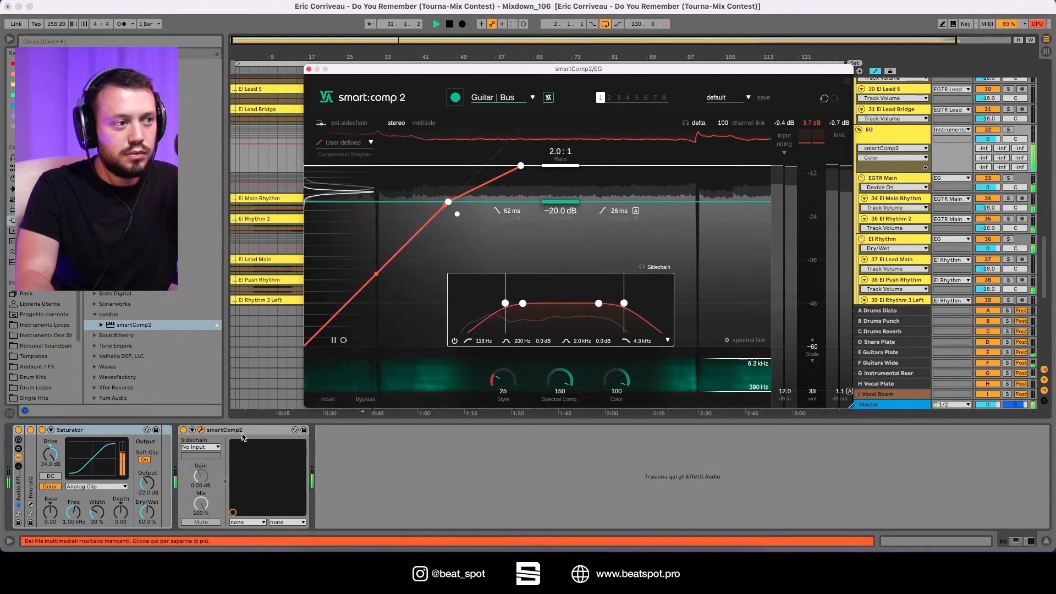
pyautogui.click(184, 430)
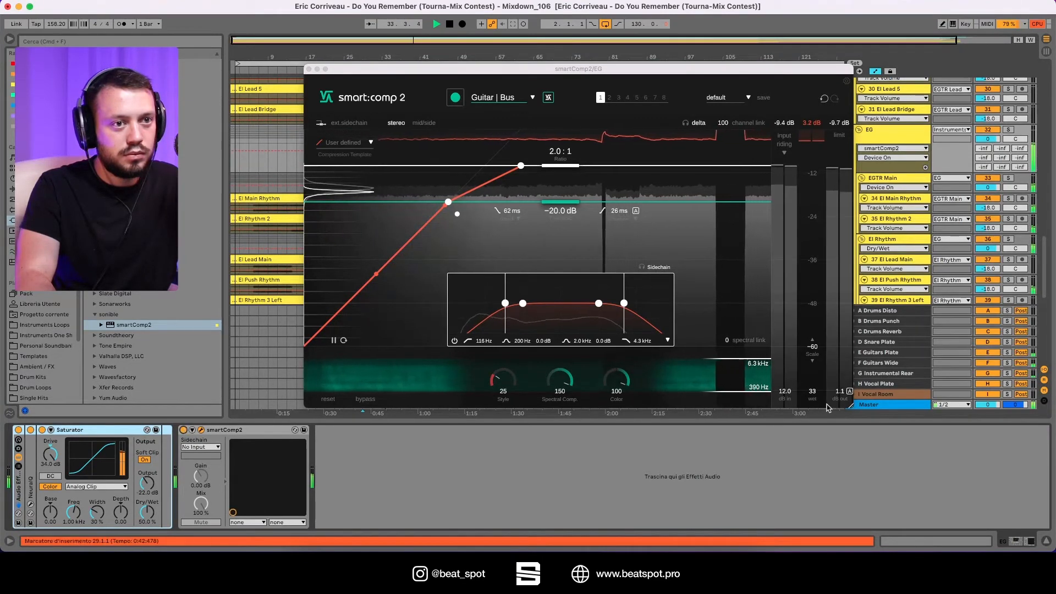
# Set the EG compressor to Style 100, Spectral Comp. 51, Color 24, wet 32 and output gain -0.6 dB while auditioning
pyautogui.moveTo(813, 395); pyautogui.dragTo(813, 307)
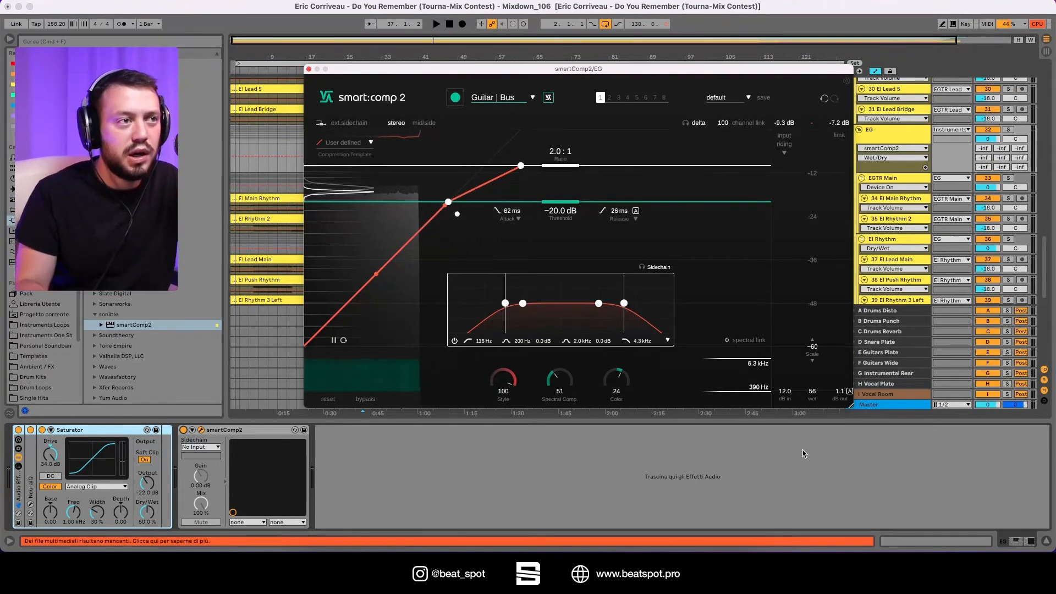
pyautogui.press('space')
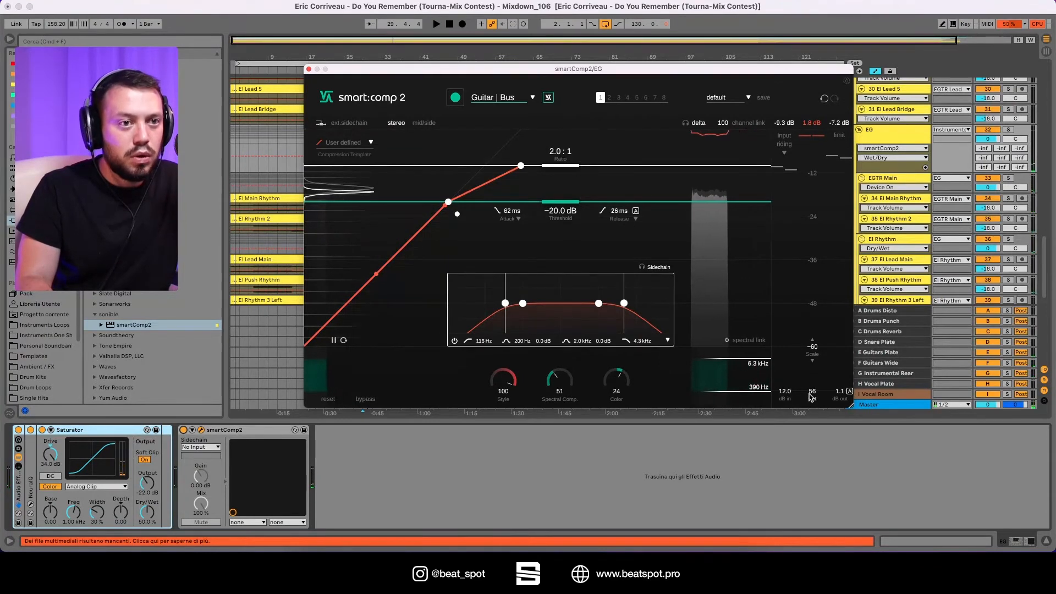
pyautogui.moveTo(812, 392); pyautogui.dragTo(808, 428)
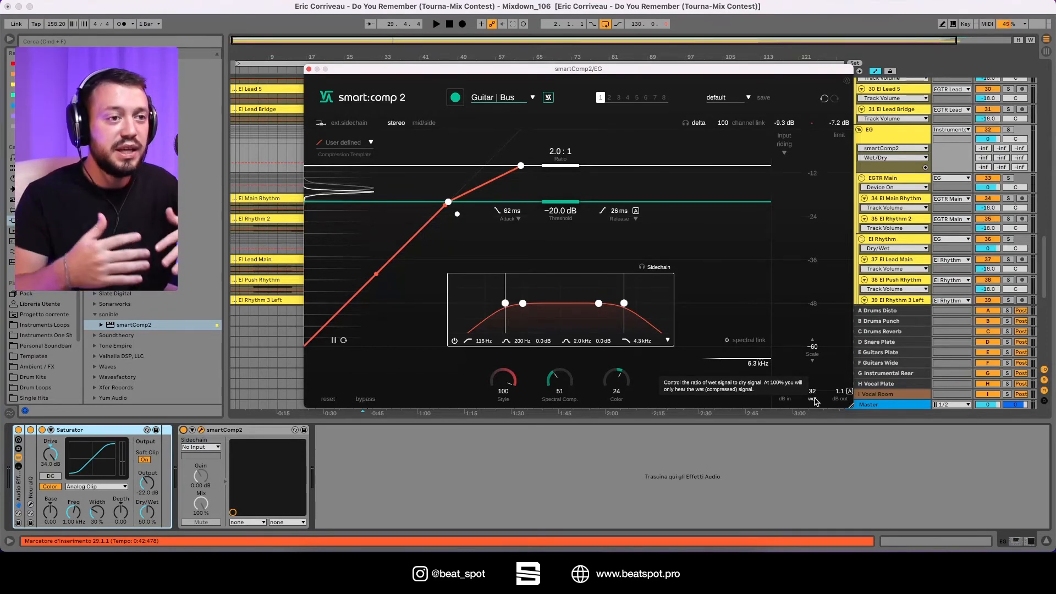
pyautogui.press('space')
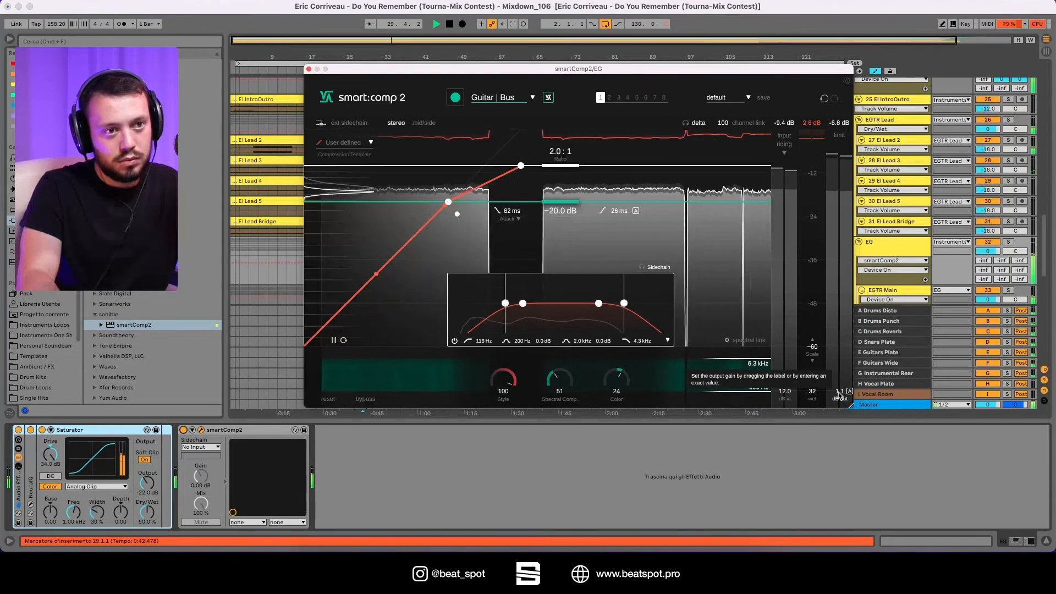
pyautogui.moveTo(839, 395); pyautogui.dragTo(838, 400)
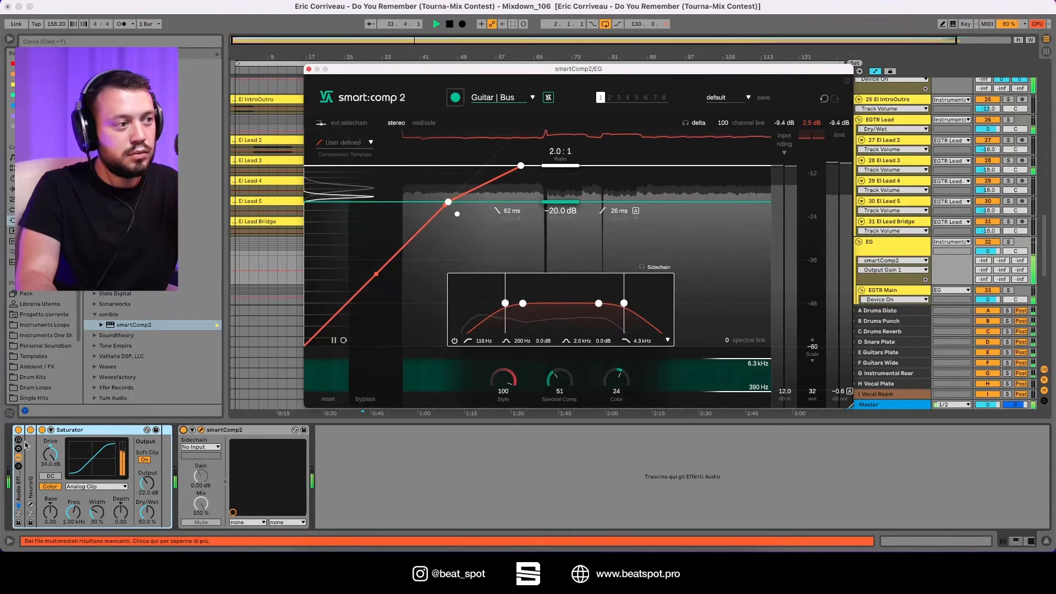
# Compare the adjusted EG guitars with smartComp2 off and on, stop playback and close the plug-in window
pyautogui.click(183, 433)
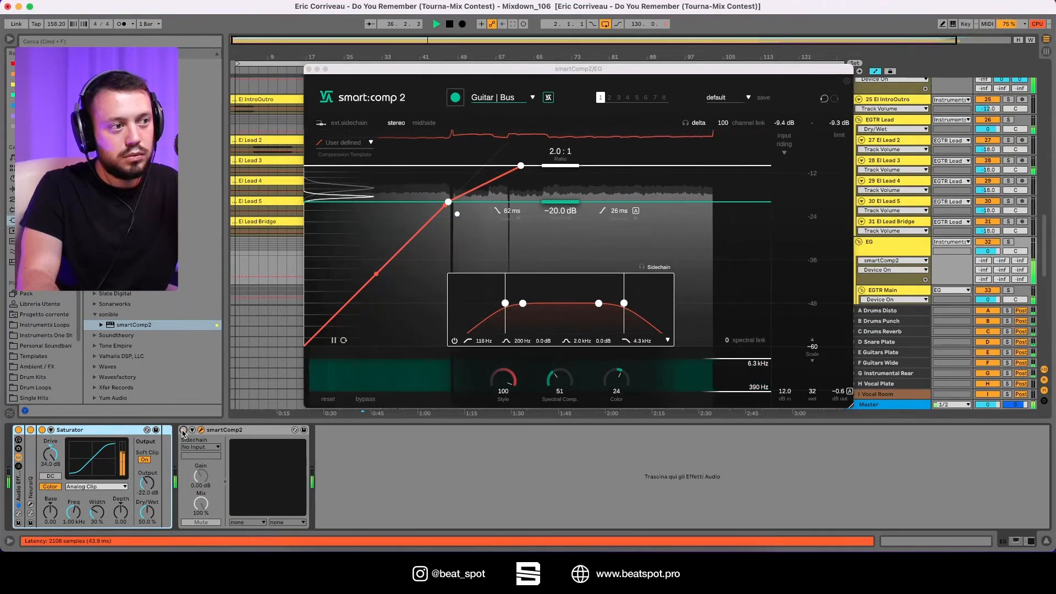
pyautogui.click(183, 431)
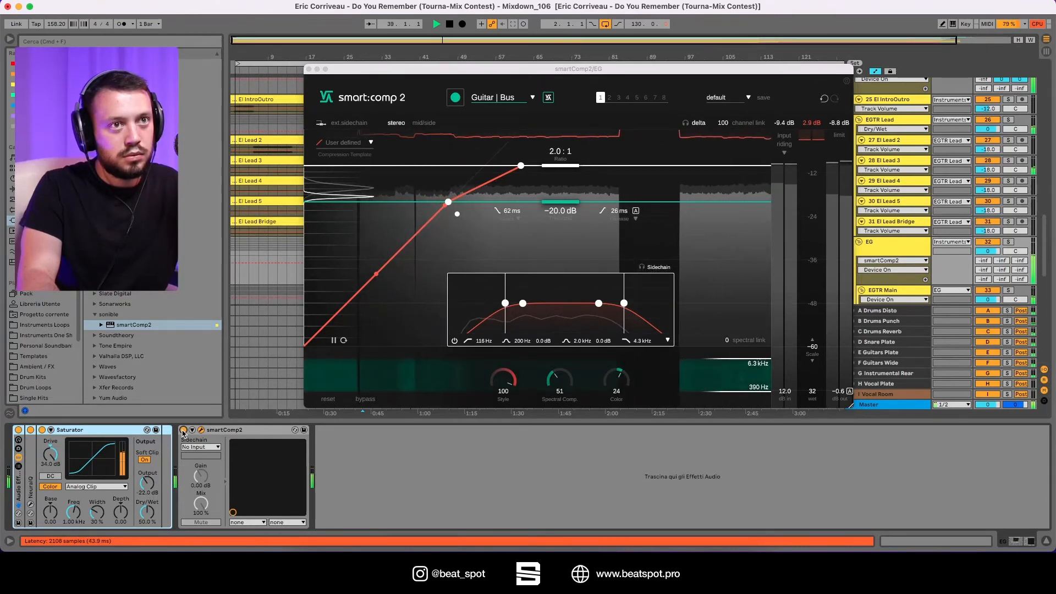
pyautogui.click(183, 430)
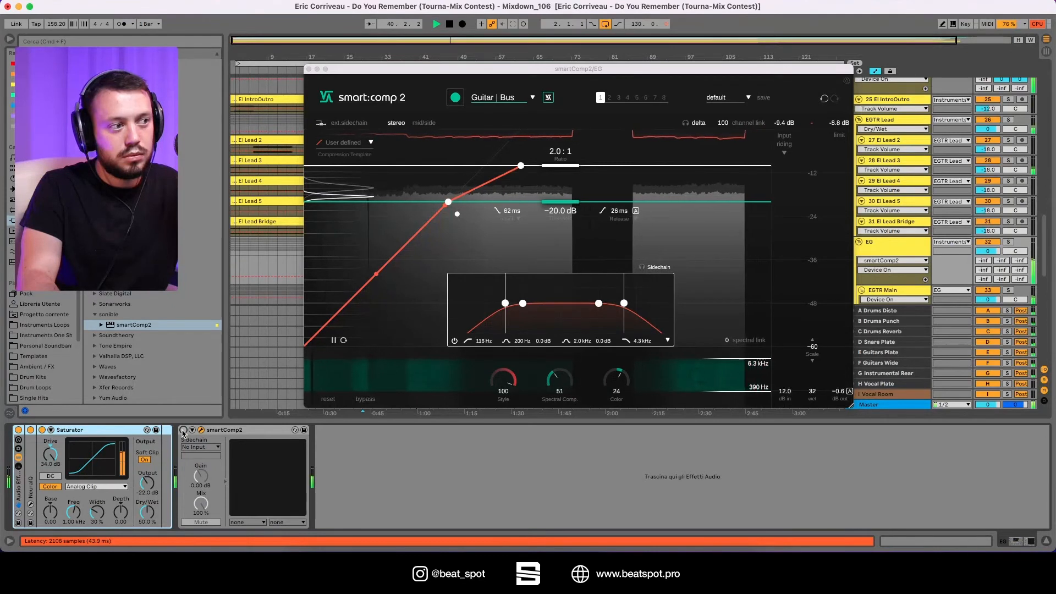
pyautogui.click(183, 430)
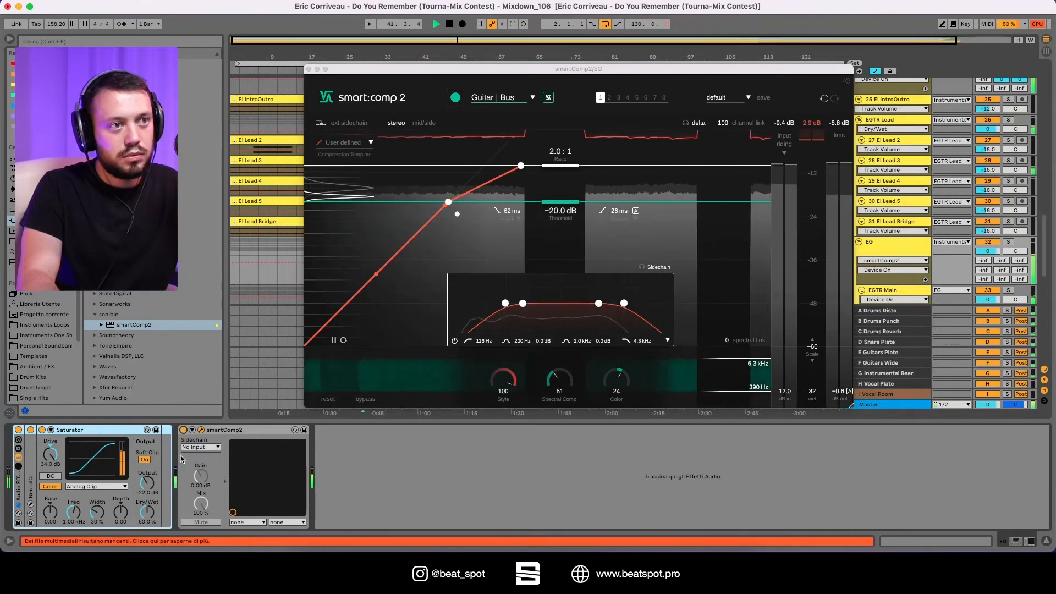
pyautogui.moveTo(376, 273); pyautogui.dragTo(392, 246)
pyautogui.press('space')
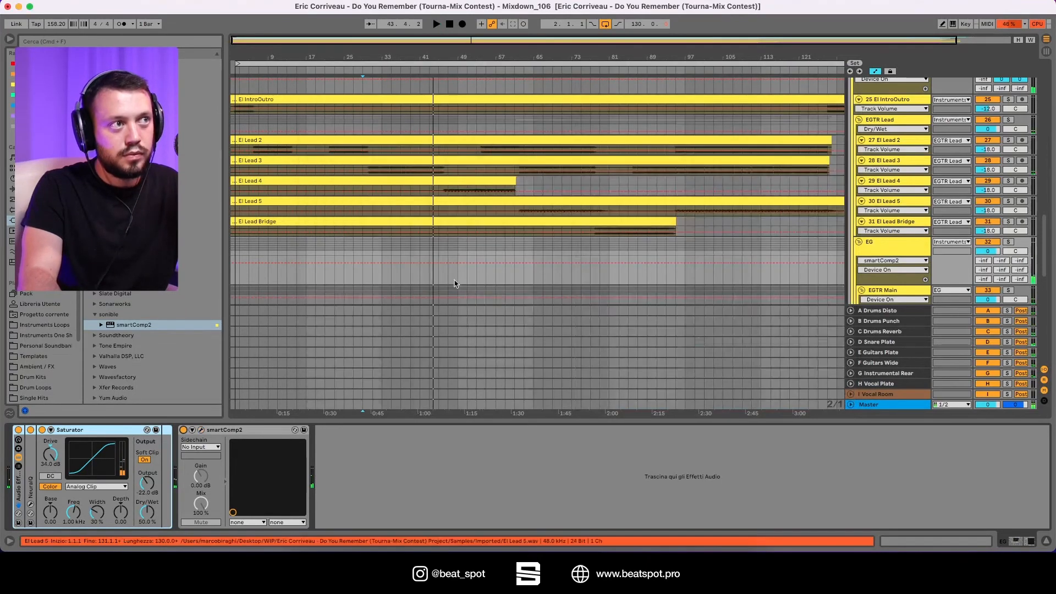
pyautogui.click(308, 69)
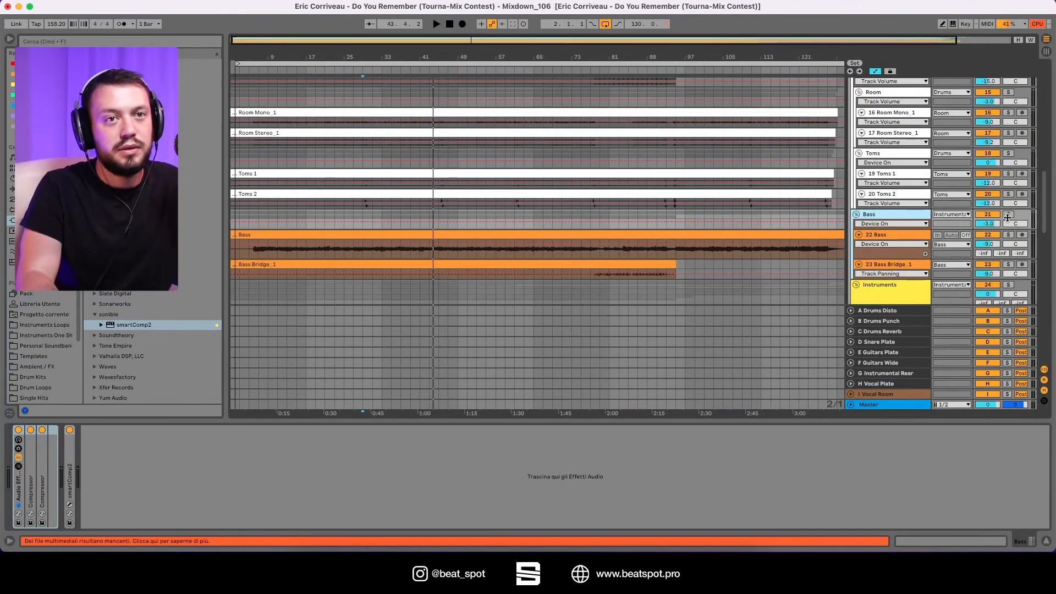
# Solo the Bass group, play from bar 29 and open its smartComp2 plug-in window
pyautogui.click(1008, 214)
pyautogui.press('space')
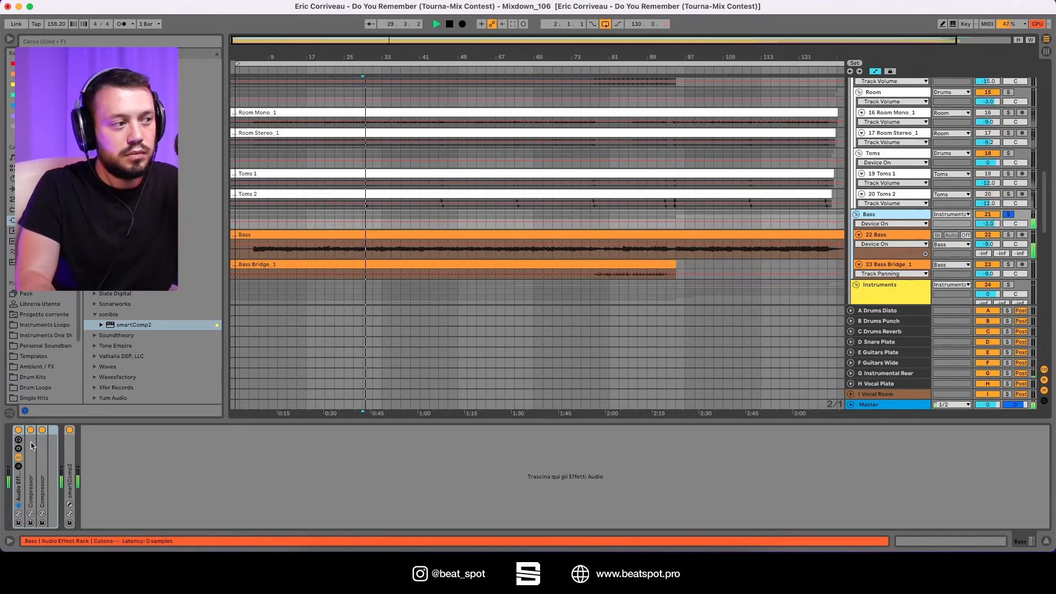
pyautogui.click(70, 504)
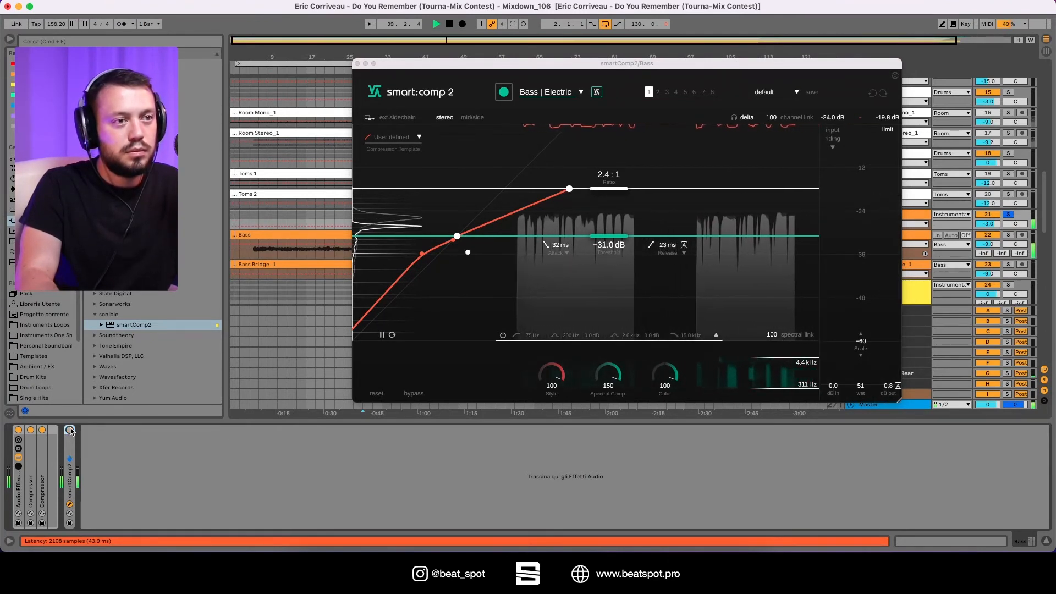
# Shift the lower point of the Bass compression curve, unsolo the group and compare the mix with smartComp2 off and on
pyautogui.click(70, 429)
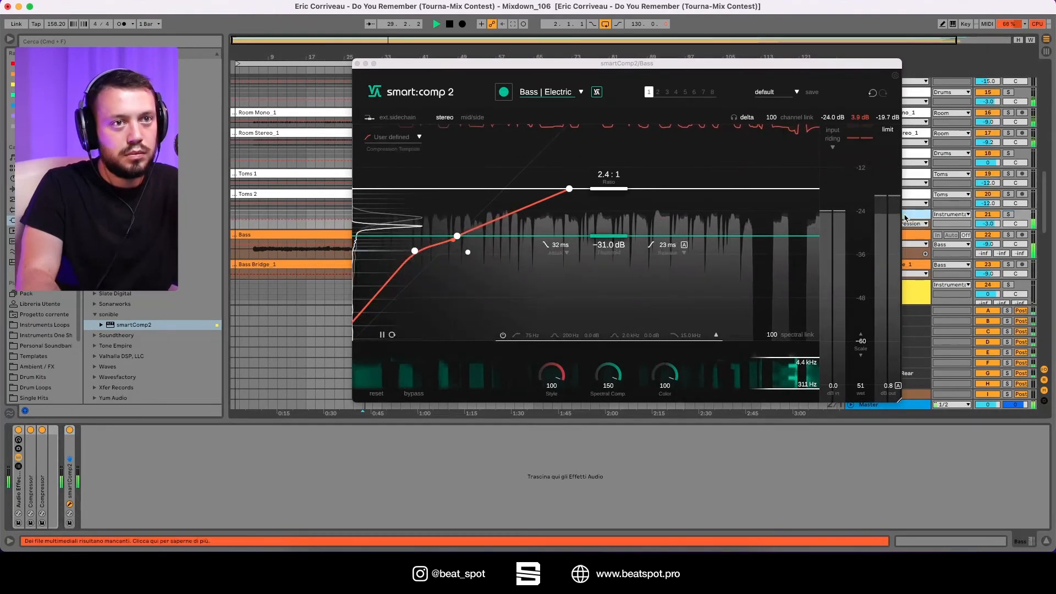
pyautogui.click(69, 429)
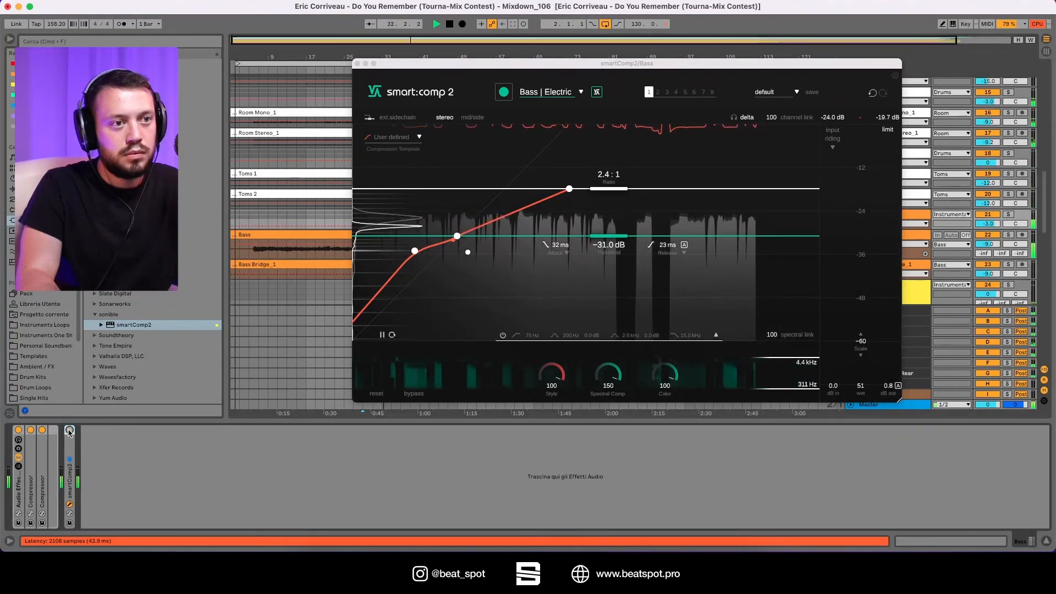
pyautogui.click(69, 429)
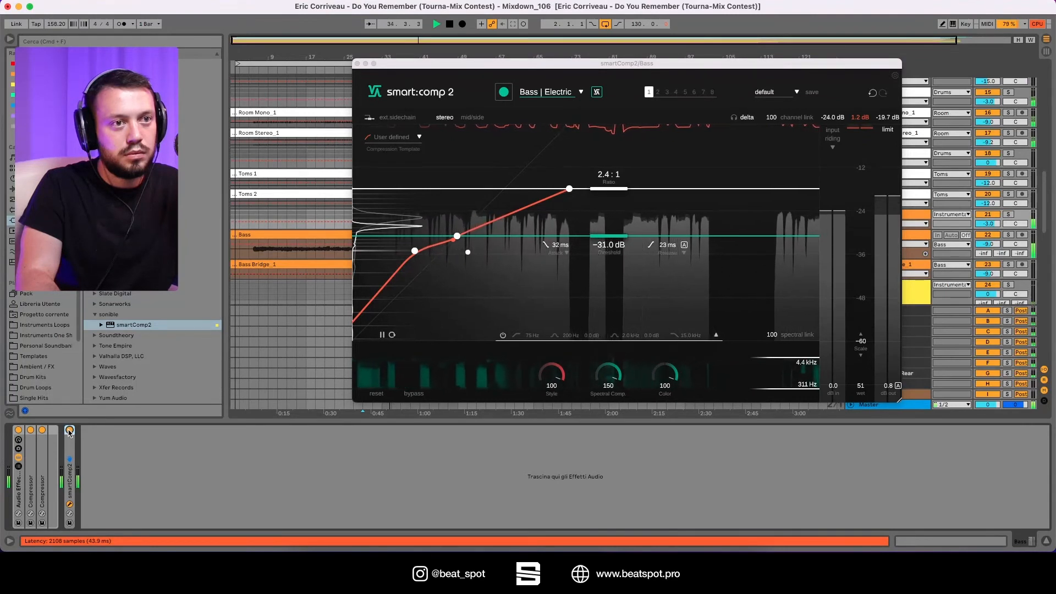
pyautogui.click(69, 429)
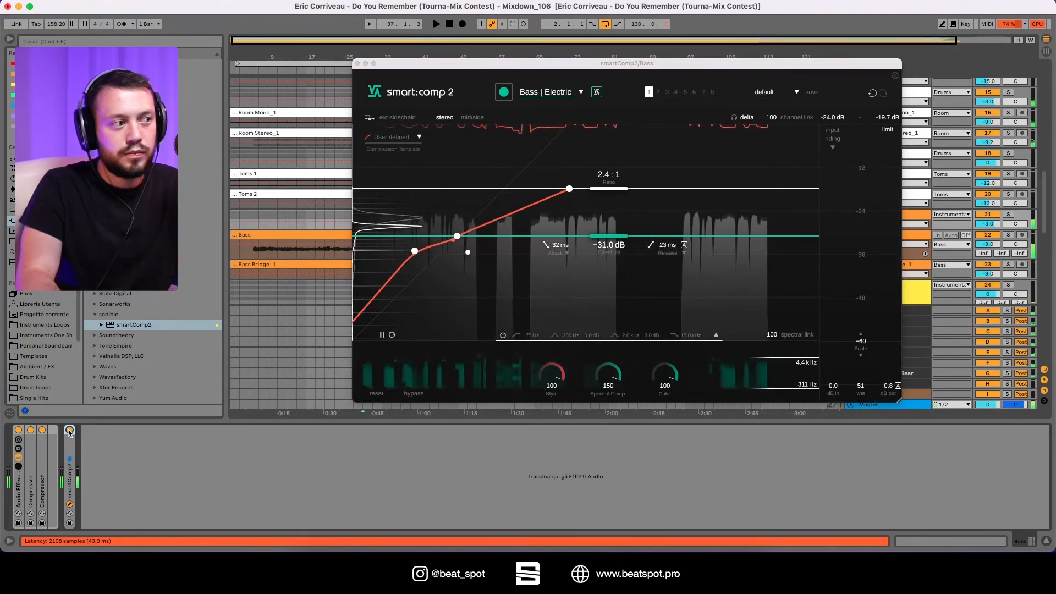
pyautogui.click(69, 430)
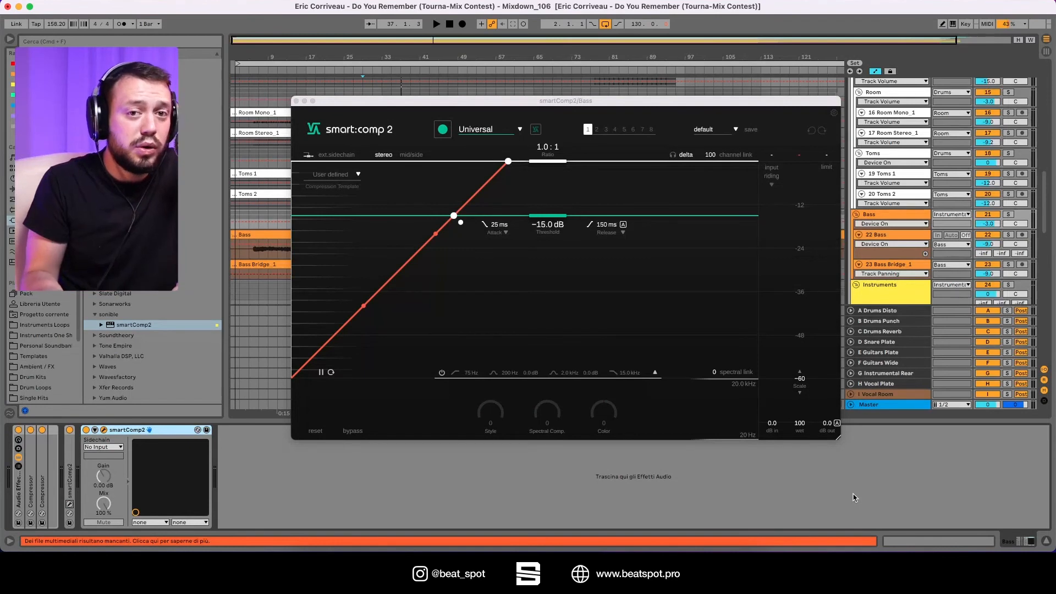
# Enable external sidechain and mid/side mode on the second Bass smartComp2, and switch that device off
pyautogui.click(345, 140)
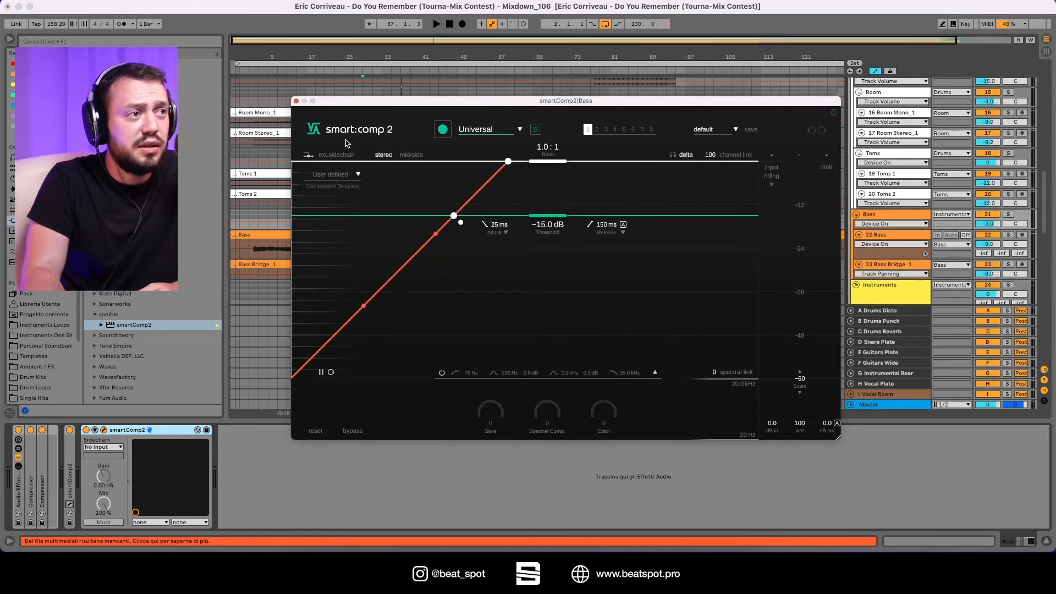
pyautogui.click(332, 155)
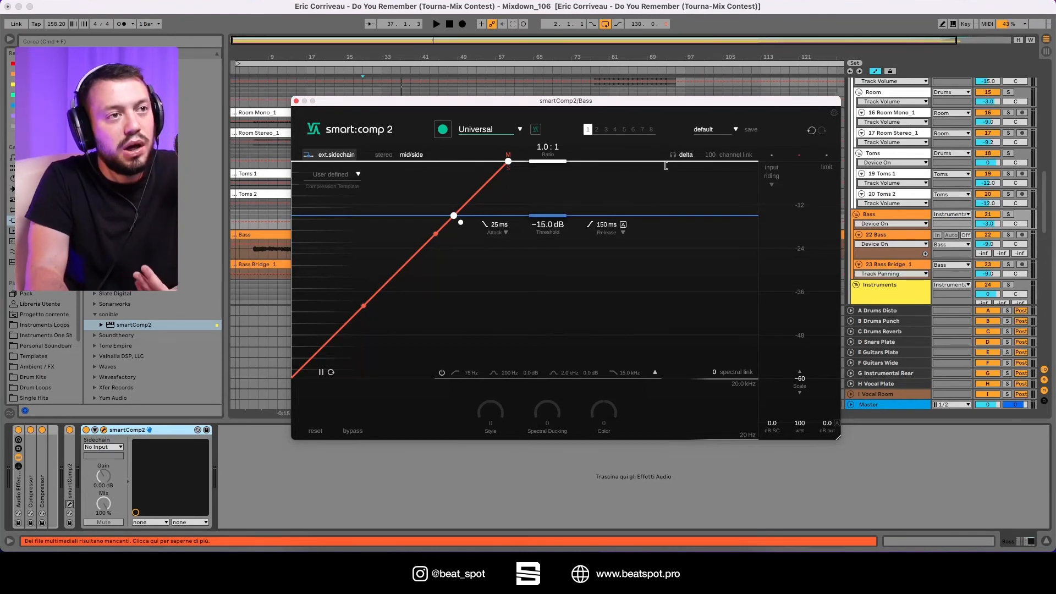
pyautogui.click(87, 430)
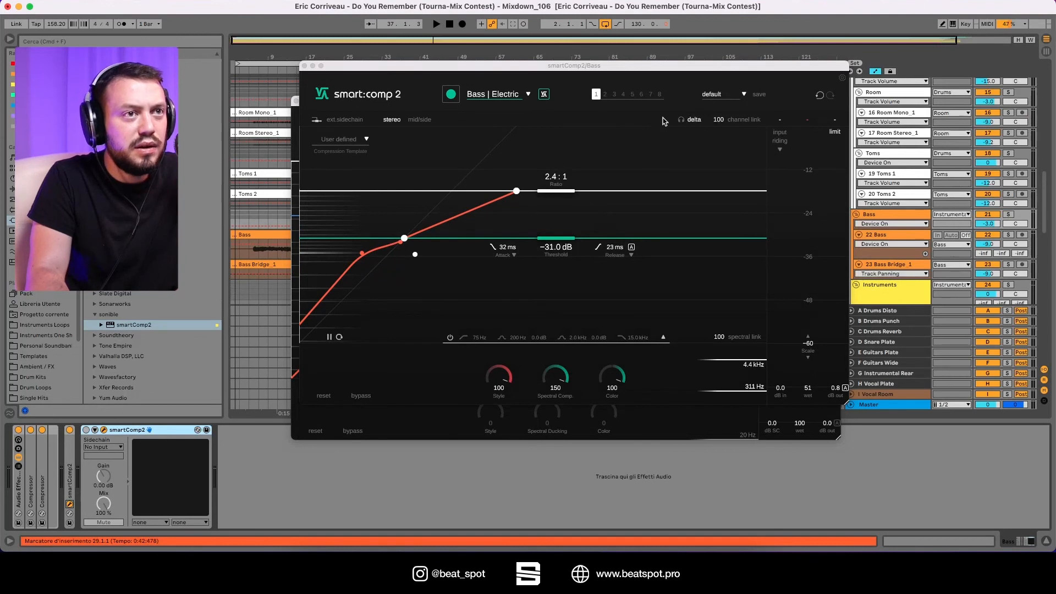
# Play from bar 29, solo the Bass group and monitor the delta signal of its Bass | Electric compressor
pyautogui.press('space')
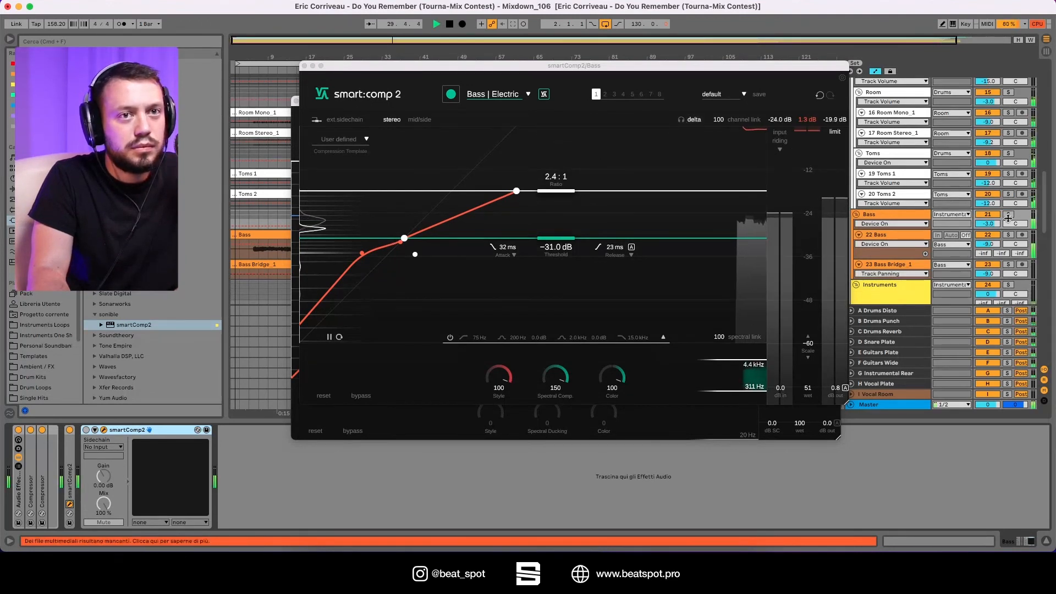
pyautogui.click(1008, 214)
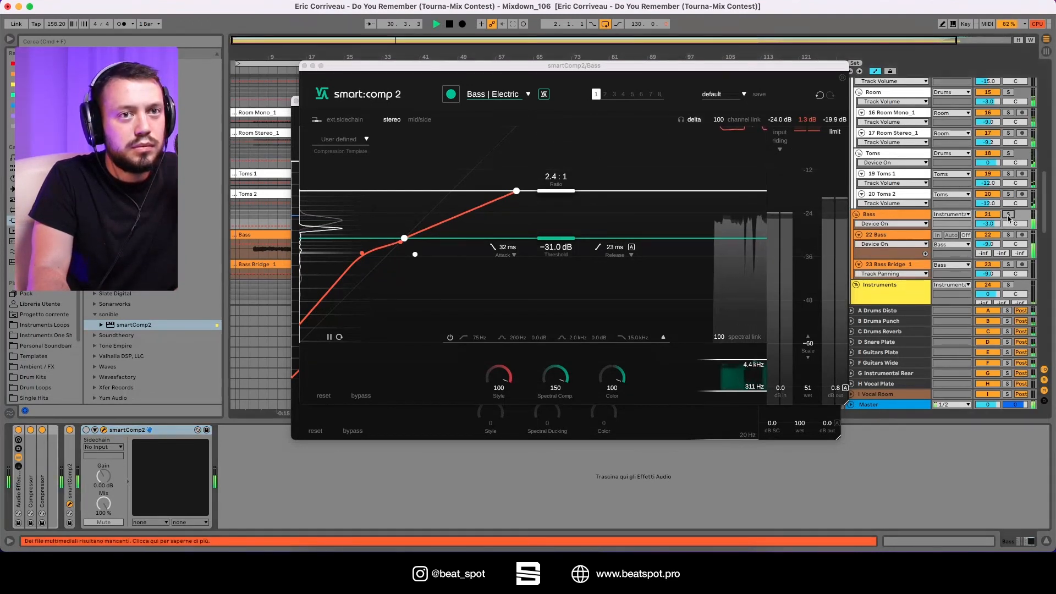
pyautogui.click(684, 122)
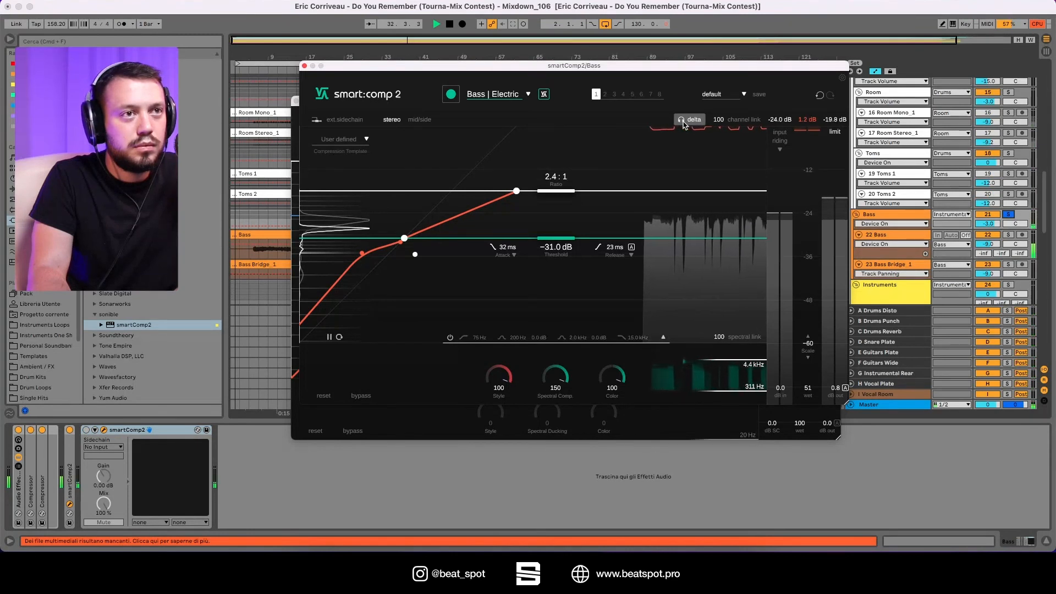